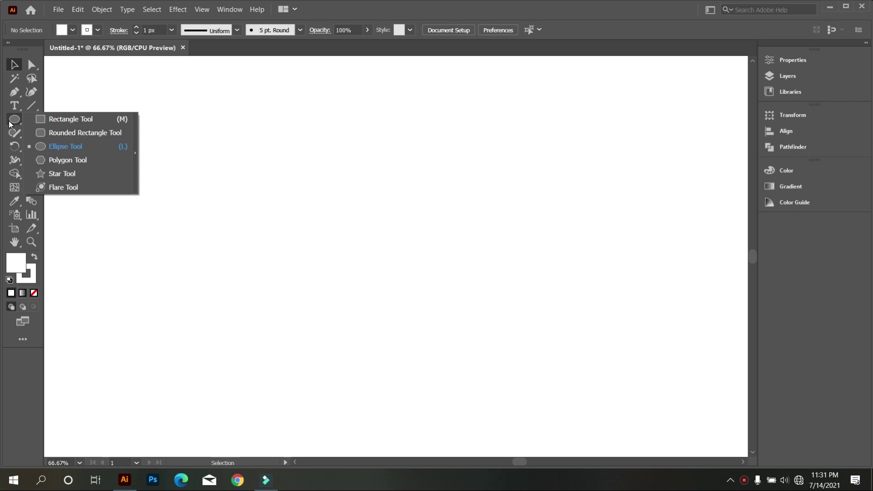
- Draw a square on the artboard and fill it with black
left_click_drag(193, 181, 330, 317)
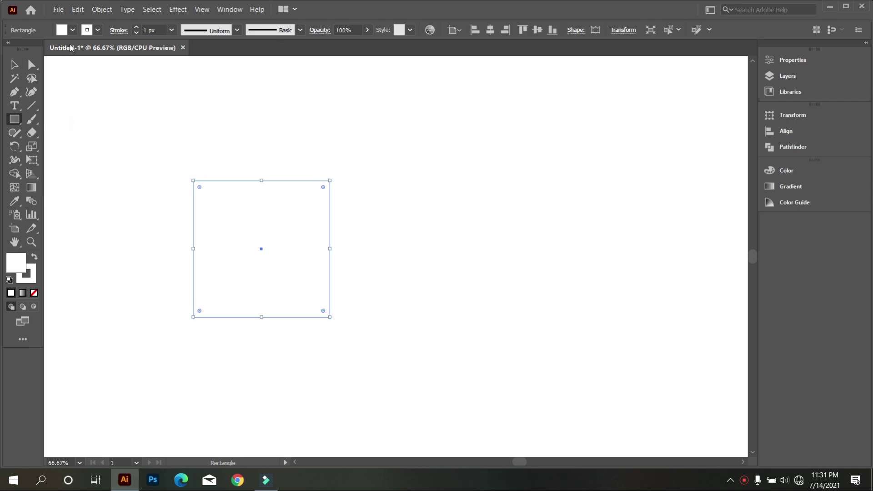
left_click(72, 30)
left_click(33, 51)
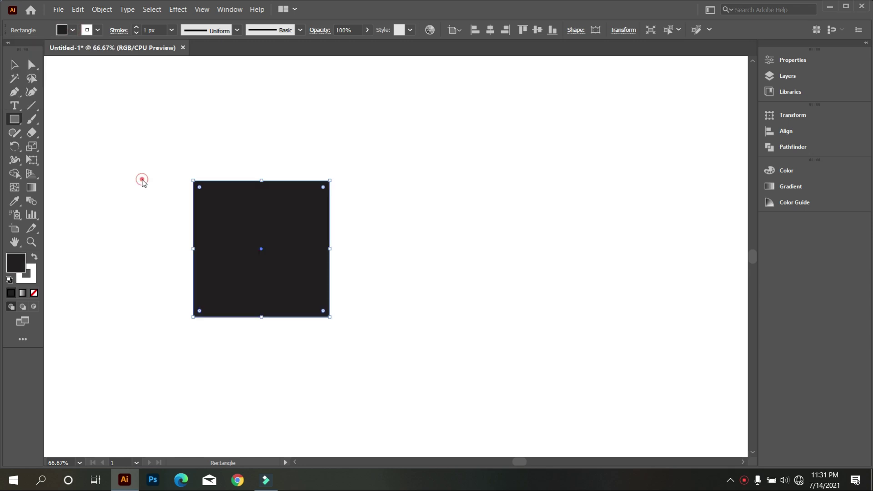
left_click(140, 179)
- Drag the square's top edge down to make a wide rectangle
left_click(452, 259)
key("v")
left_click(132, 185)
scroll(109, 300, "up", 2, "alt")
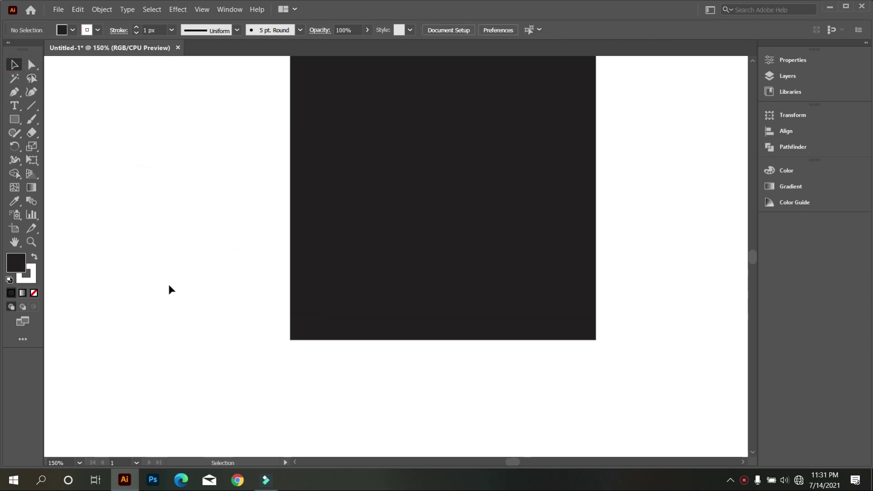
scroll(407, 269, "up", 2)
scroll(401, 269, "down", 1, "alt")
left_click(398, 264)
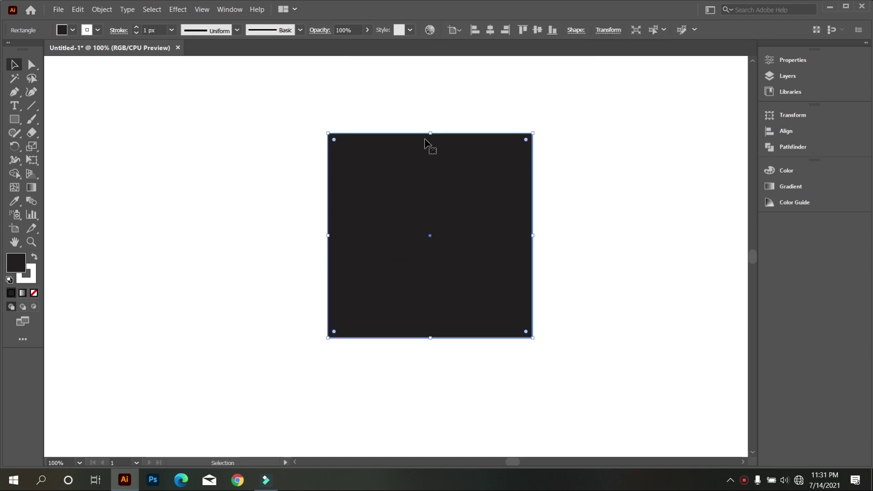
left_click_drag(429, 133, 439, 236)
- Swap the rectangle's fill and stroke, then set its fill to None
left_click_drag(363, 176, 455, 333)
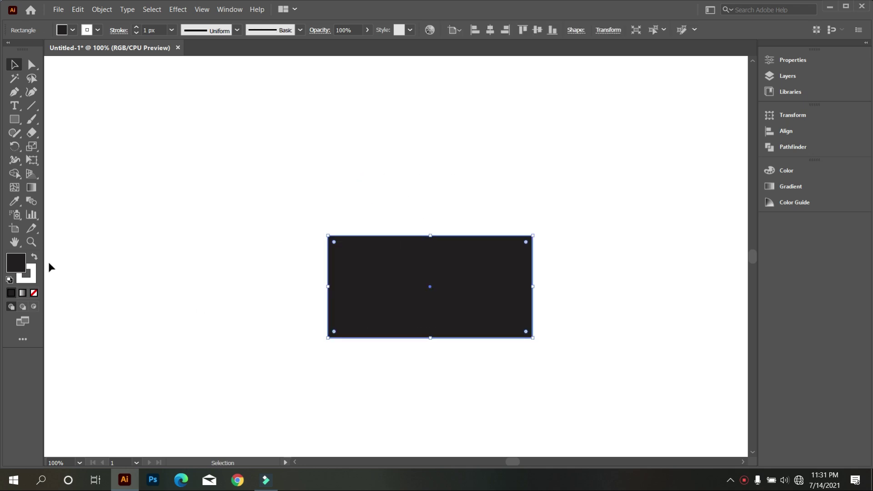
left_click(35, 261)
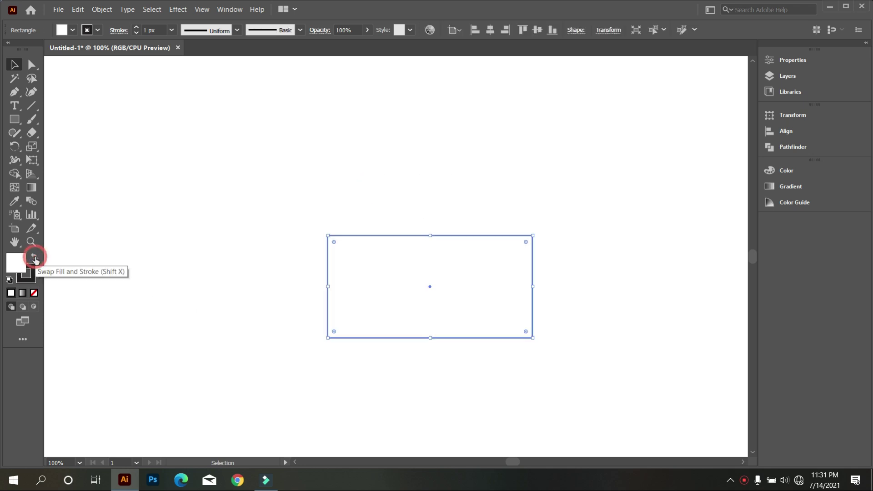
left_click(34, 294)
left_click(172, 266)
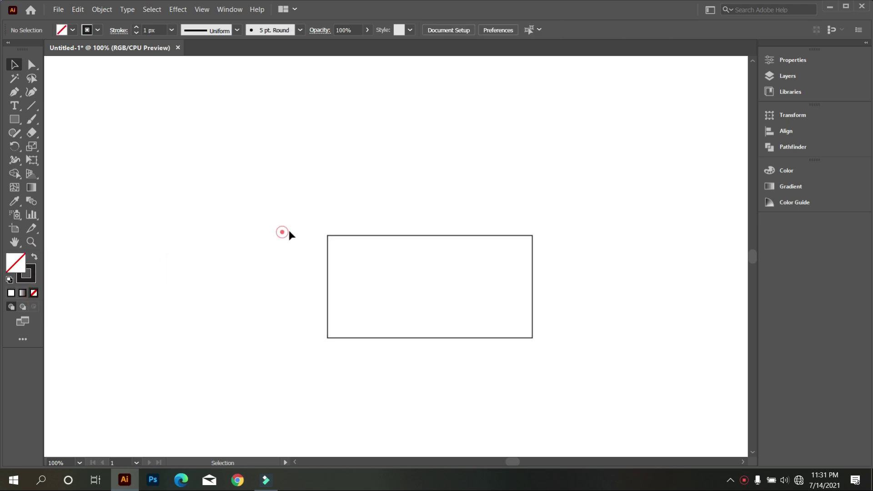
scroll(449, 192, "down", 1)
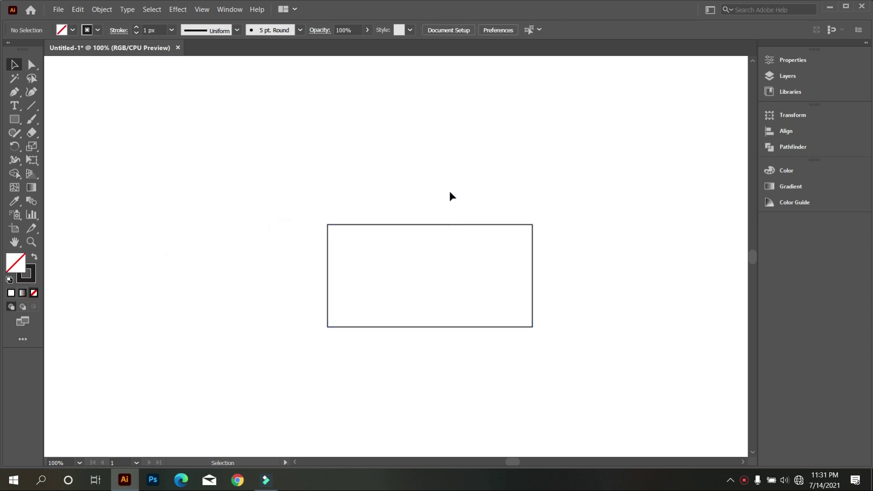
- Round the rectangle's right end into a semicircle with the corner widgets
left_click_drag(453, 195, 508, 258)
scroll(539, 280, "down", 2)
scroll(545, 273, "up", 1, "alt")
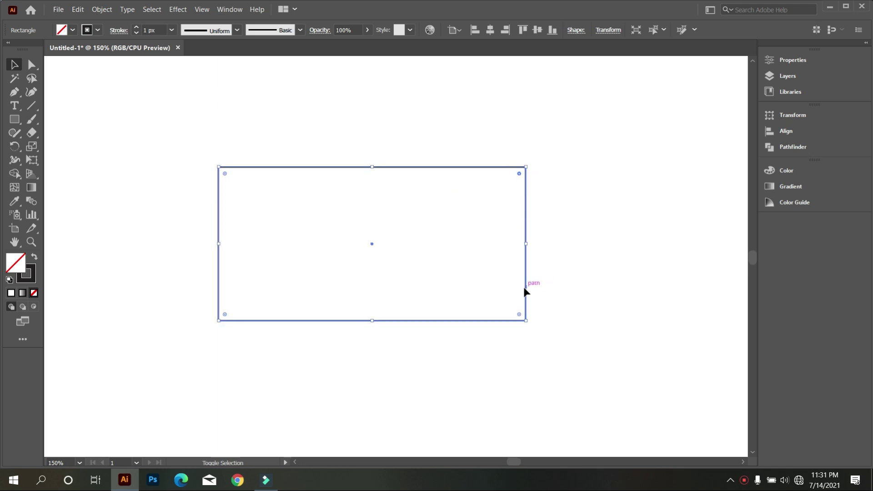
left_click_drag(520, 313, 229, 230)
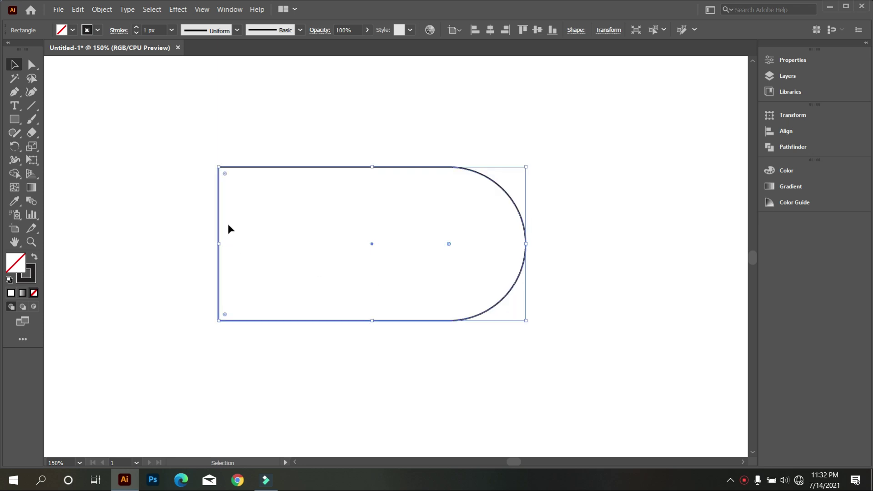
left_click(244, 154)
scroll(289, 307, "down", 1, "alt")
- Stack a copy below to form a B and place a spare copy top-right
mouse_move(319, 285)
left_mouse_down()
mouse_move(352, 341)
mouse_move(363, 260)
left_mouse_up()
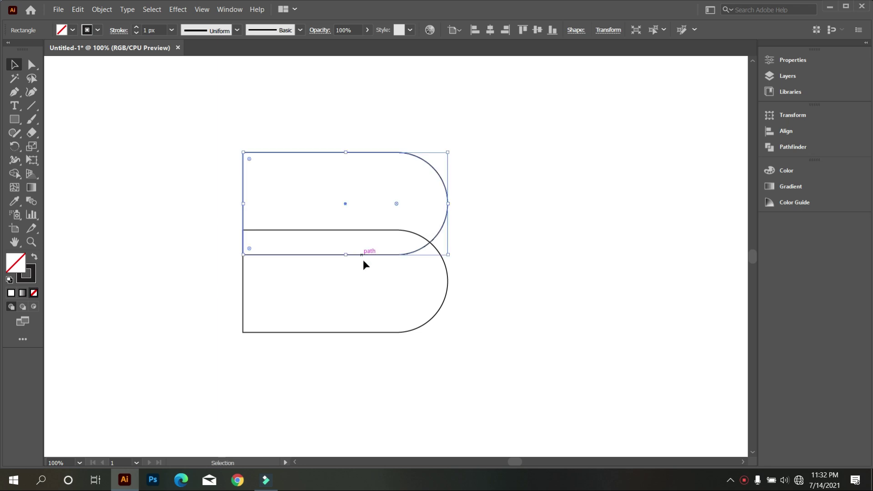
left_click(405, 307)
left_click(372, 285)
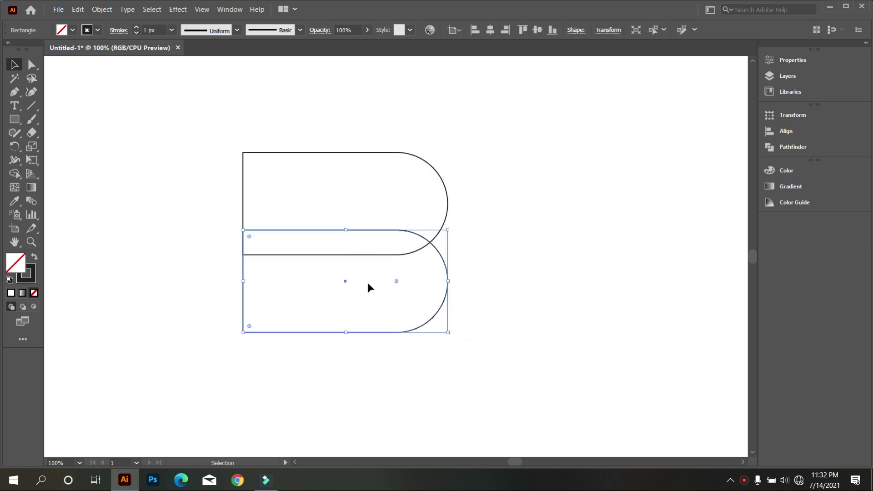
left_click_drag(427, 326, 718, 141)
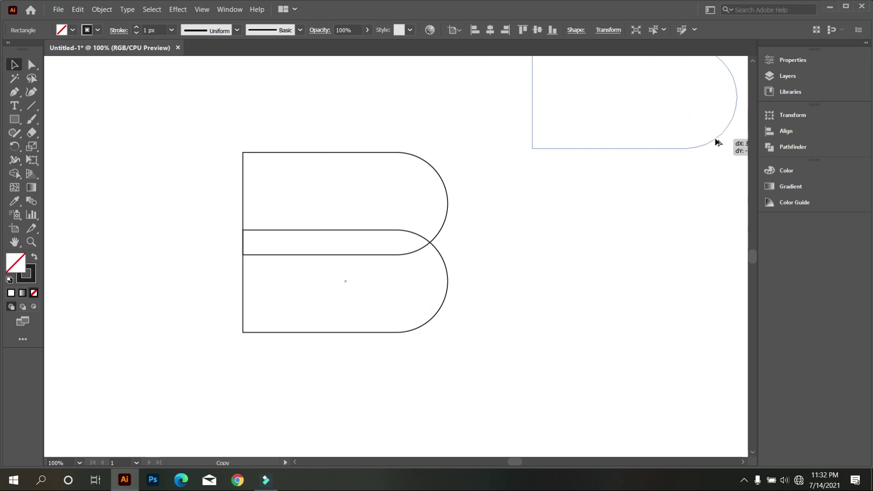
left_click(647, 258)
scroll(430, 338, "down", 1)
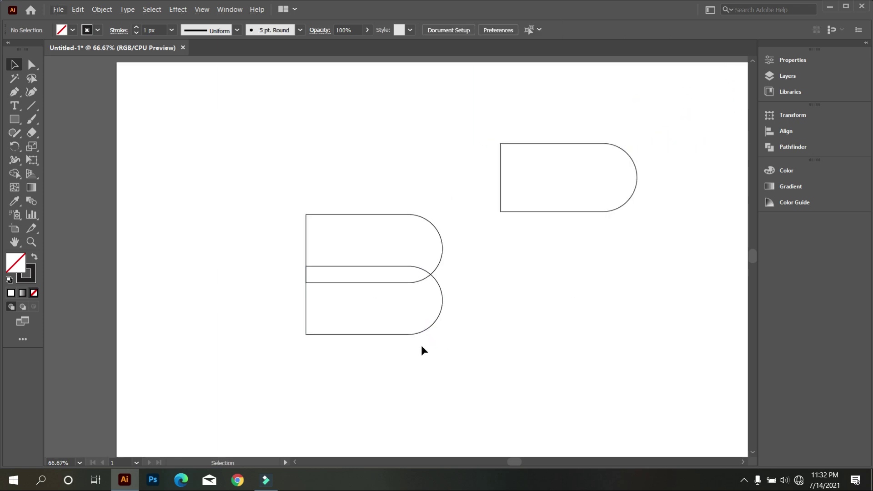
scroll(421, 346, "up", 1)
scroll(472, 350, "up", 1, "alt")
scroll(431, 337, "up", 1)
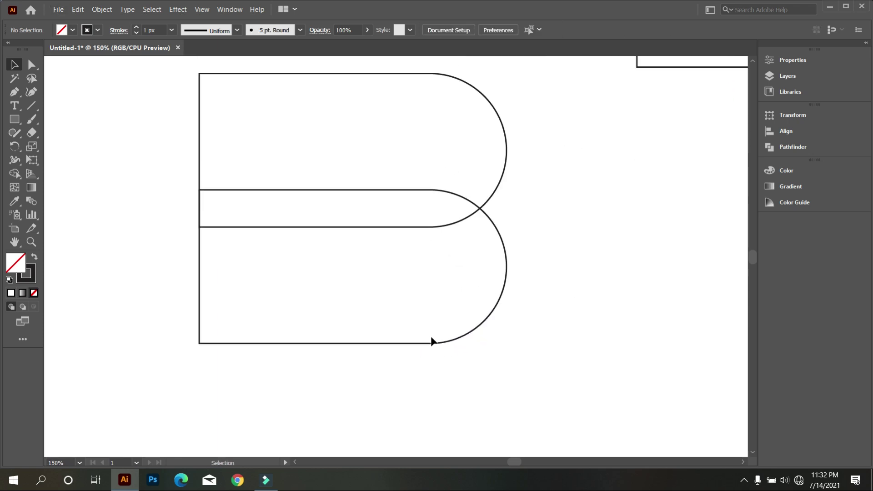
scroll(414, 324, "up", 1)
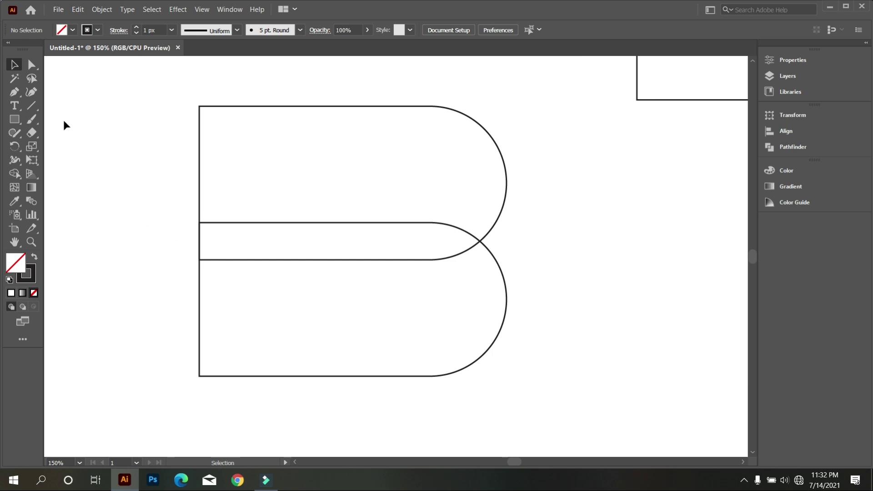
- Draw a vertical line through the middle of the B
left_click(32, 106)
left_click_drag(361, 72, 357, 424)
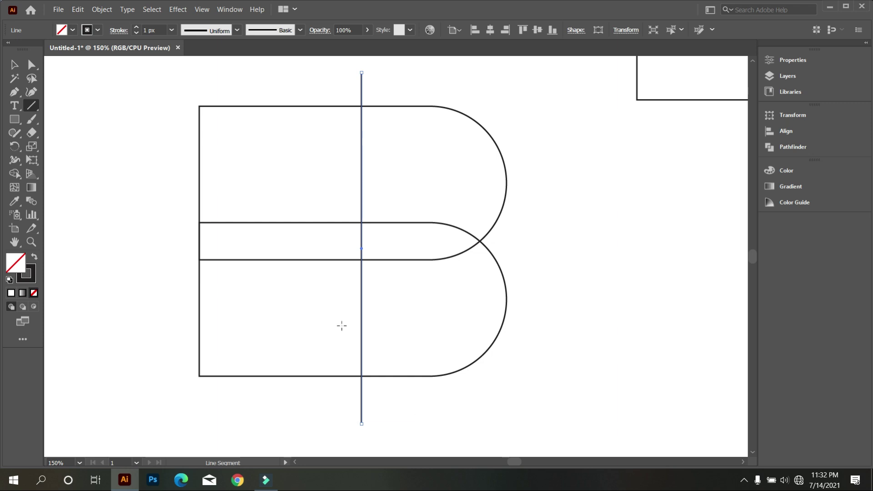
key("shift+Left")
scroll(345, 324, "up", 1)
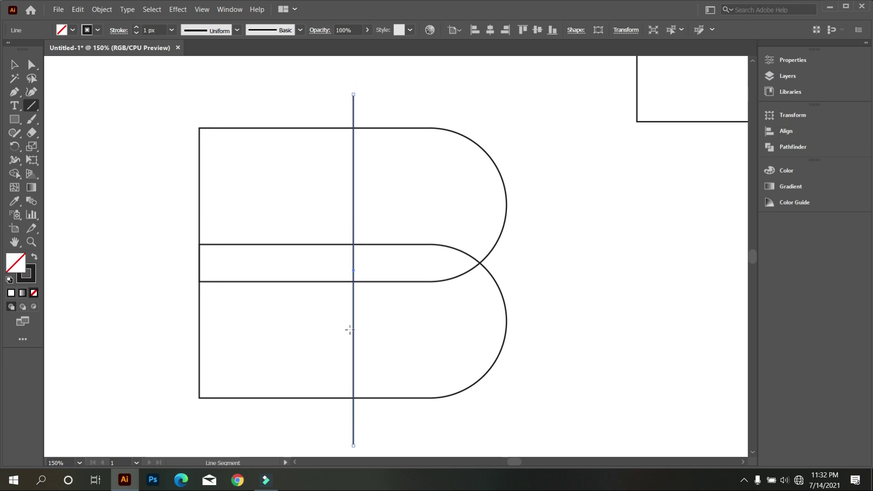
left_click(14, 64)
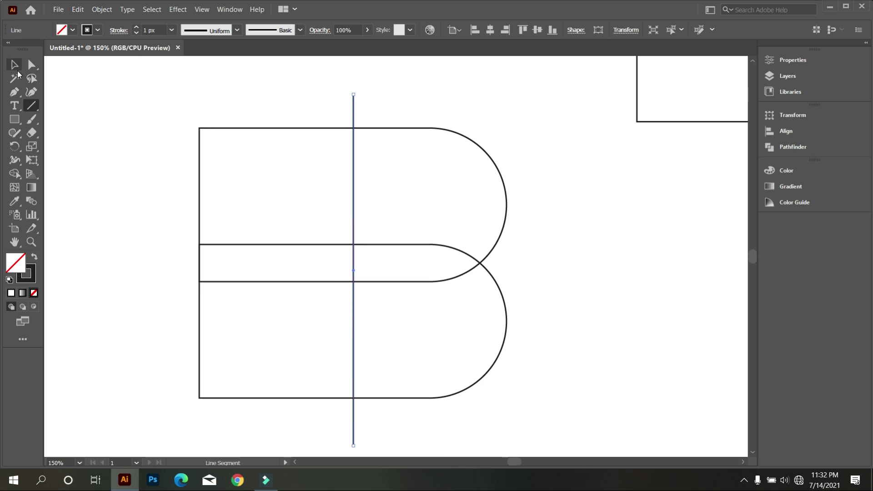
left_click(119, 150)
scroll(415, 296, "down", 1)
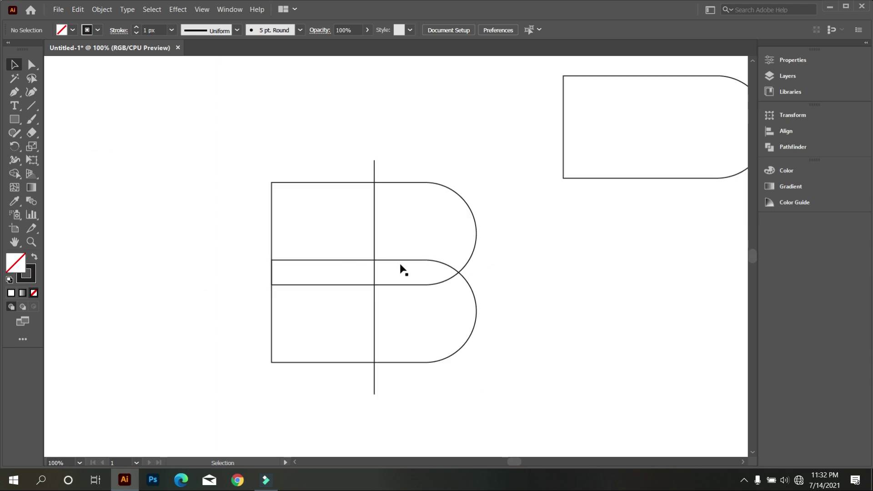
scroll(327, 273, "down", 1)
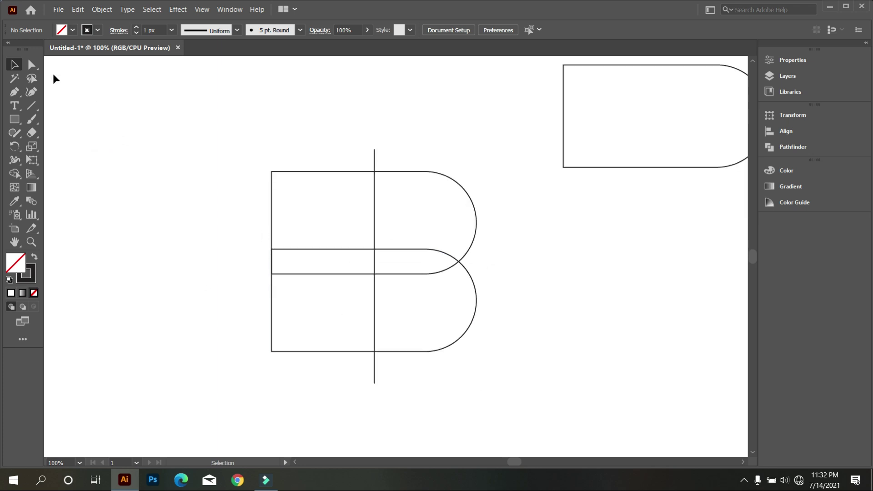
- Nudge the anchor points on the B's left edge to the right
left_click(32, 65)
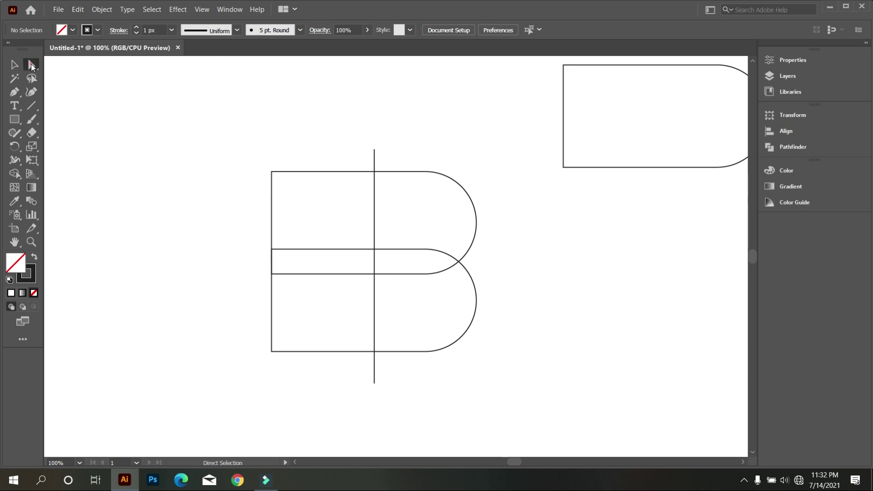
left_click_drag(237, 133, 326, 379)
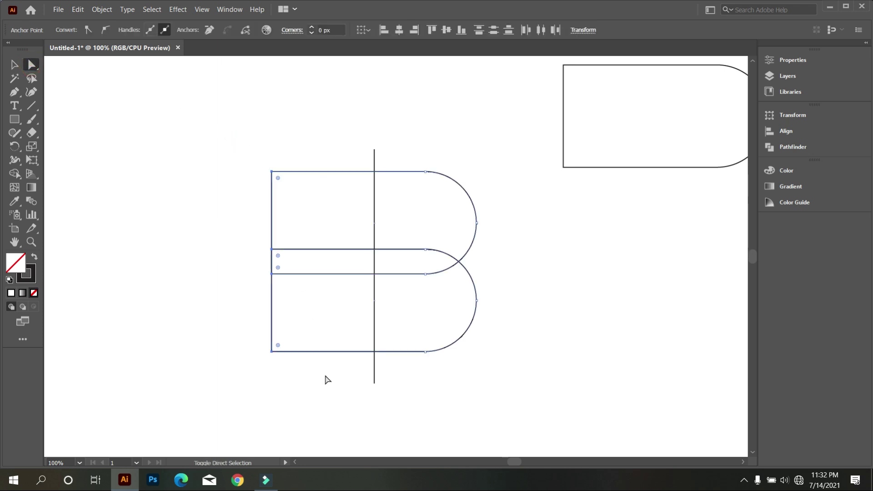
key("shift+Right")
key("shift+Right")
key("shift+Right")
key("shift+Right")
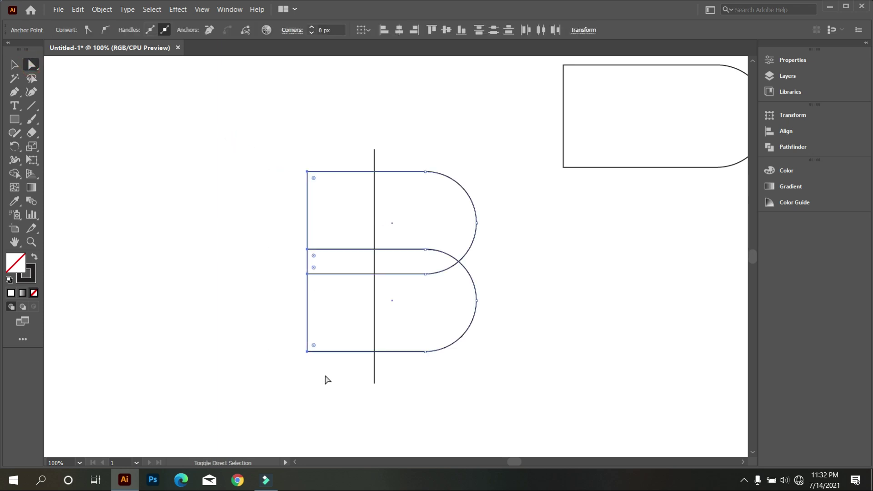
left_click(238, 275)
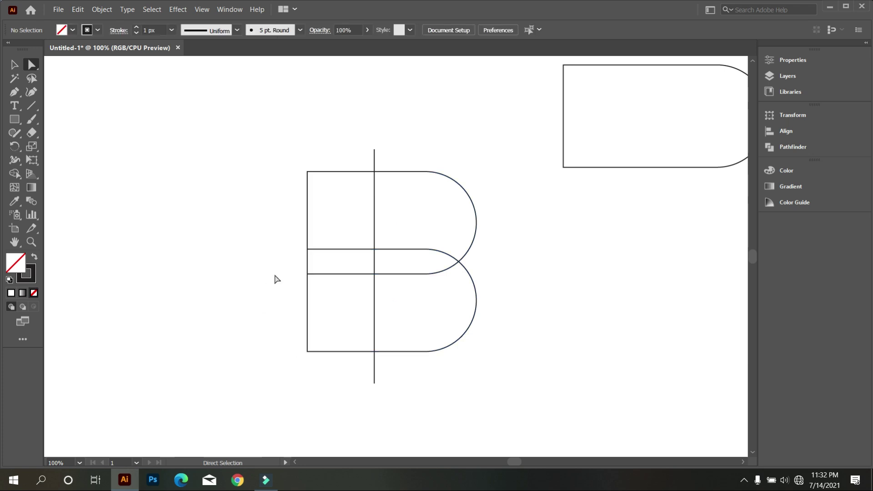
scroll(382, 286, "down", 1)
scroll(379, 268, "up", 1, "alt")
scroll(332, 262, "up", 1)
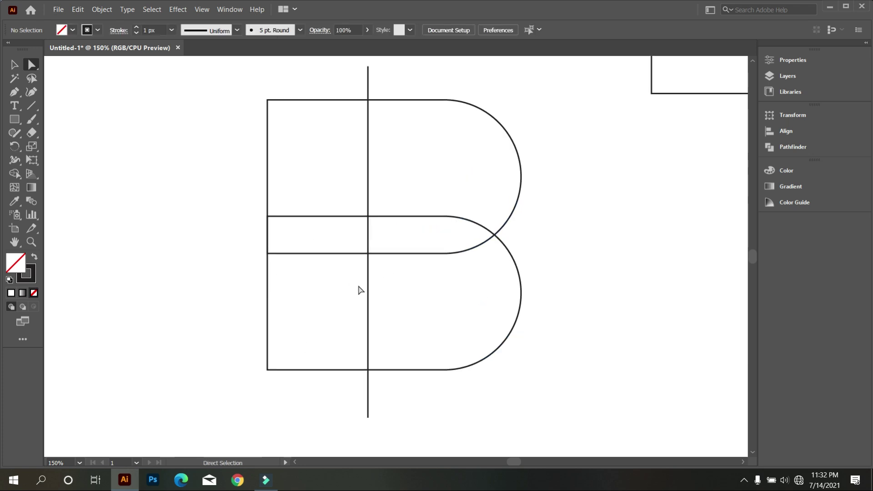
- Draw a tall narrow rectangle over the B's left side
left_click(19, 118)
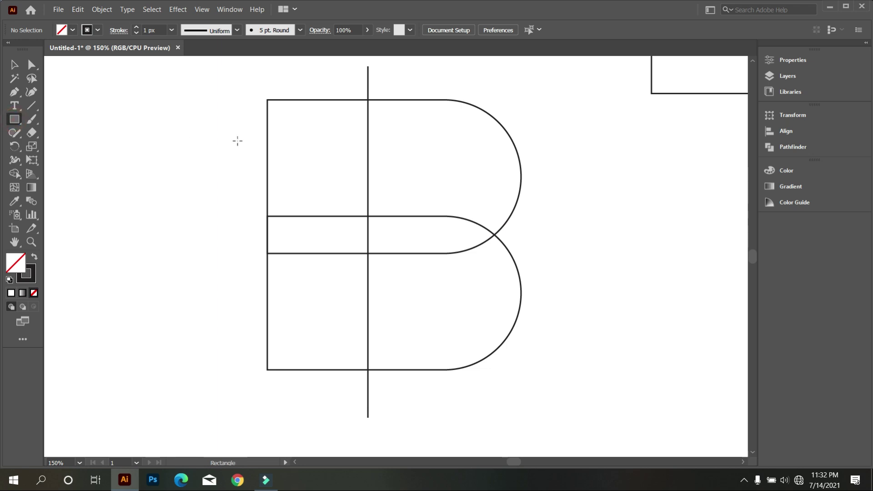
left_click_drag(247, 128, 306, 345)
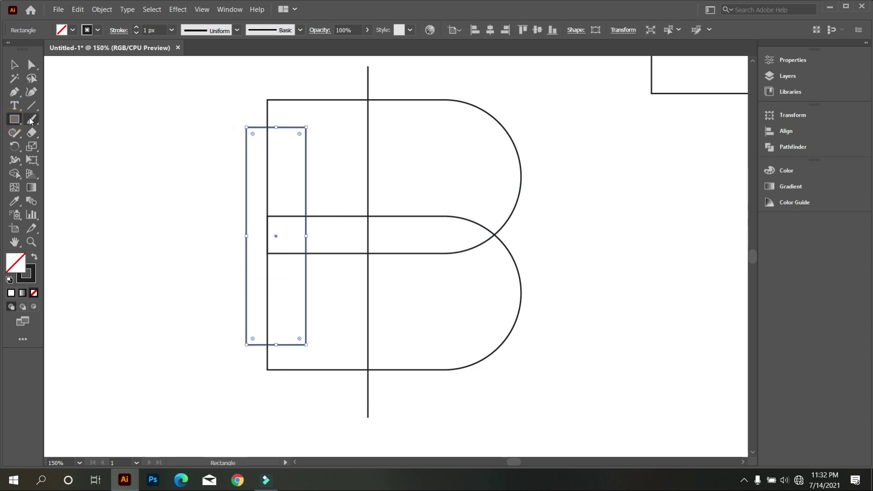
left_click(14, 65)
left_click(87, 125)
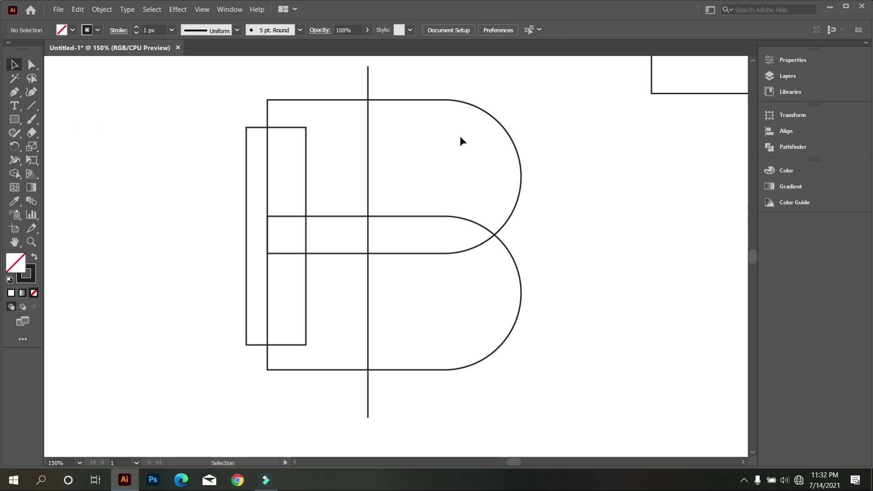
- Group the B outline shapes, then select the B, rectangle and line together
left_click_drag(460, 137, 529, 332)
right_click(566, 200)
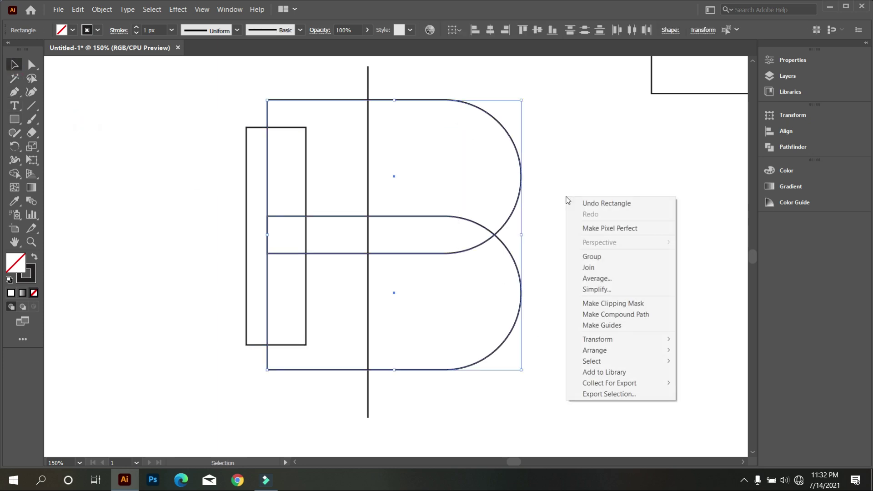
left_click(604, 262)
left_click(577, 269)
mouse_move(627, 345)
left_mouse_down()
mouse_move(147, 138)
mouse_move(151, 145)
left_mouse_up()
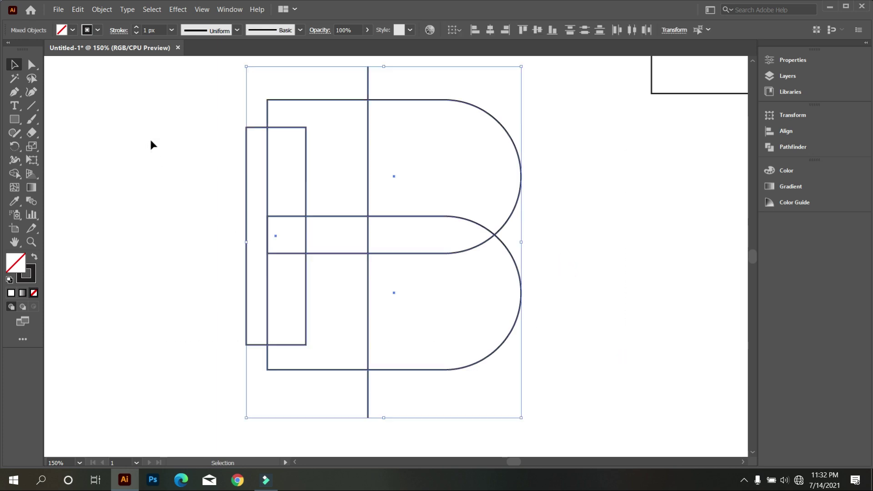
- Vertically centre the shapes and remove the rectangle's left strip with Shape Builder
left_click(537, 31)
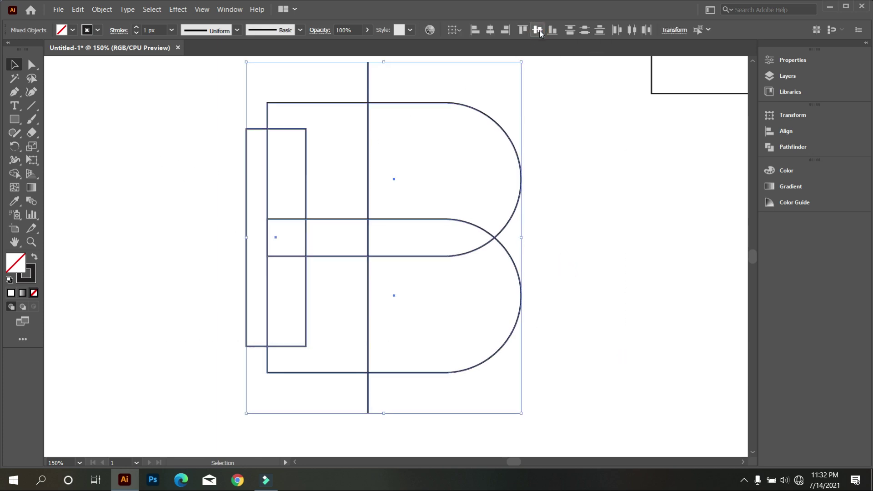
left_click(13, 174)
left_click_drag(238, 183, 294, 183)
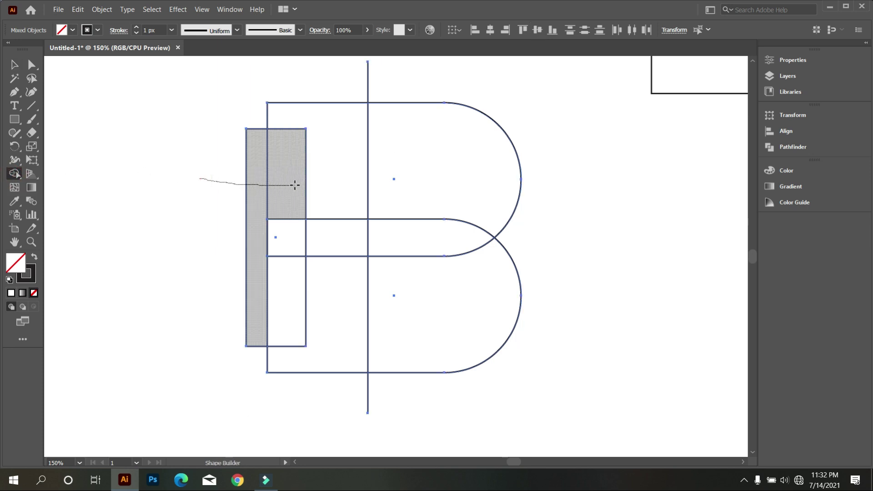
left_click(284, 181, "alt")
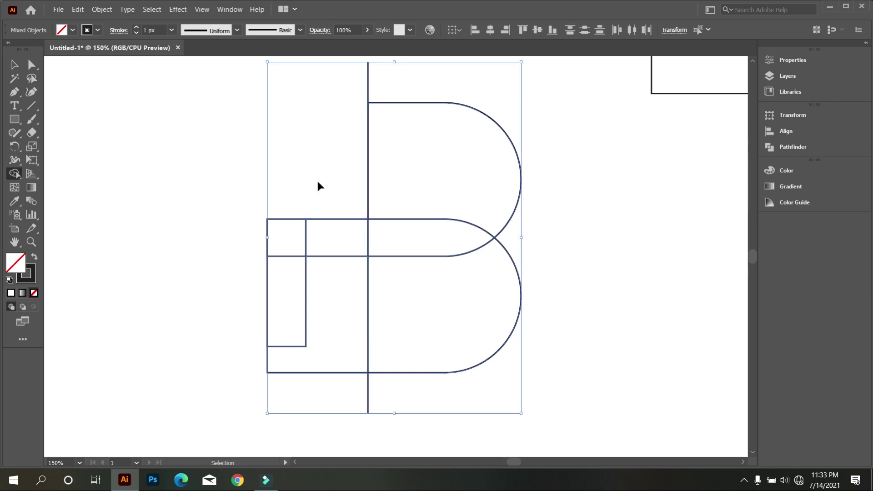
key("ctrl+z")
scroll(314, 179, "up", 2, "alt")
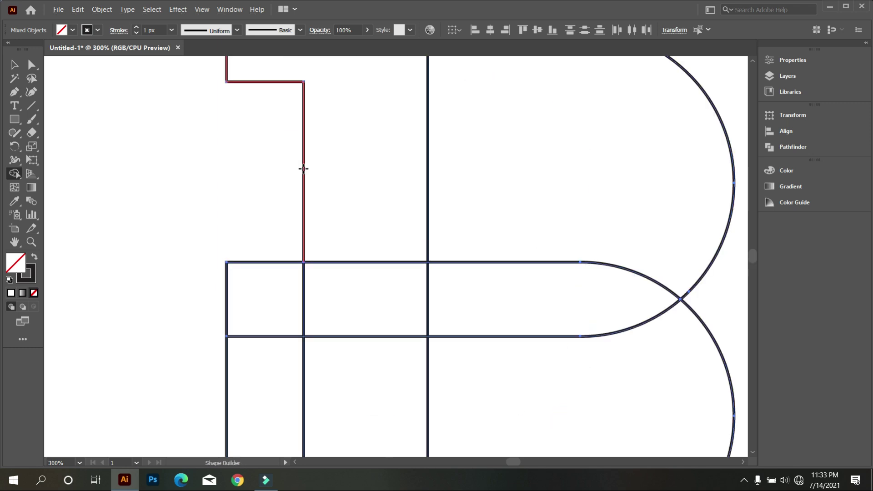
left_click(303, 169, "alt")
scroll(294, 234, "down", 3, "alt")
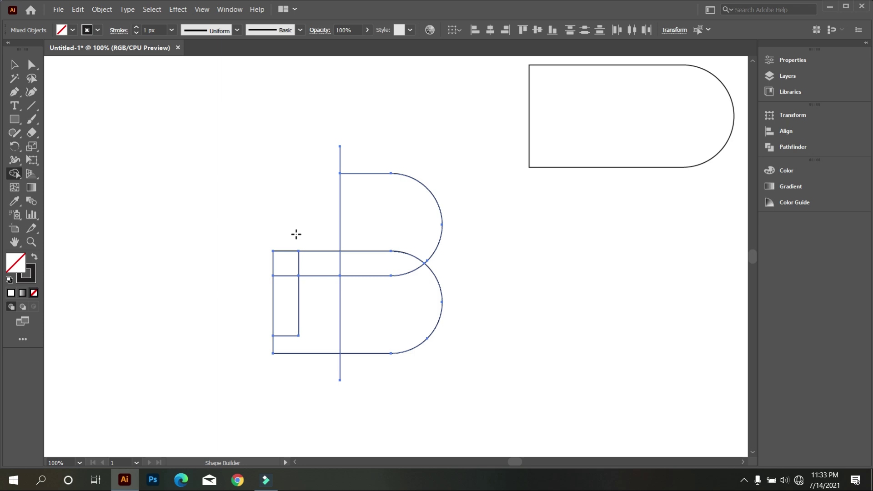
key("ctrl+z")
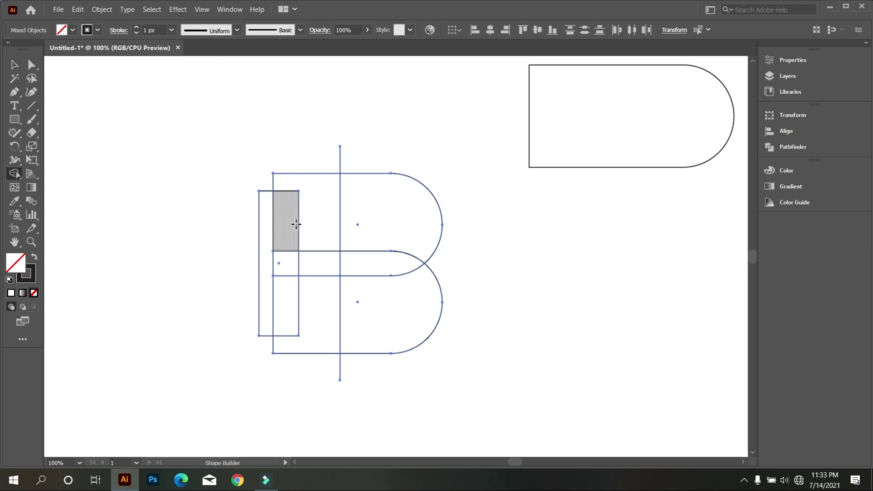
scroll(295, 224, "up", 2, "alt")
scroll(278, 202, "up", 1, "alt")
scroll(287, 188, "down", 1)
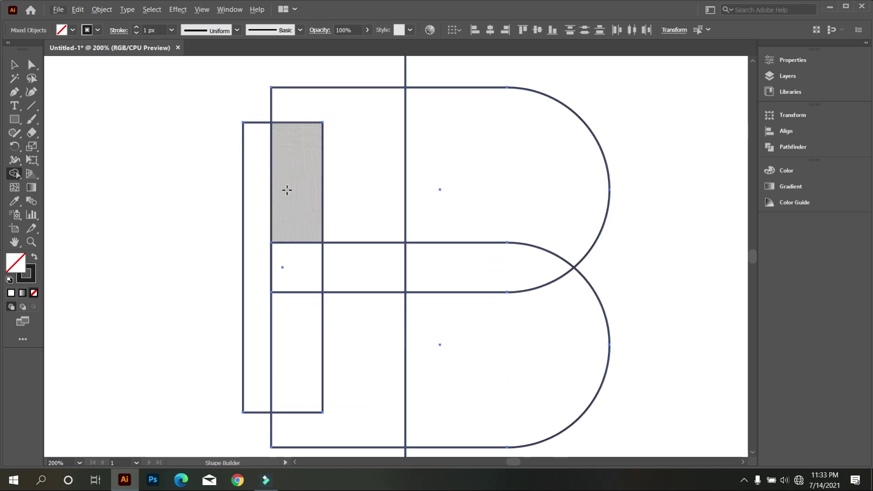
- Delete the left stem edges and L-shaped region, and trim the line's top and bottom stubs
left_click(270, 154)
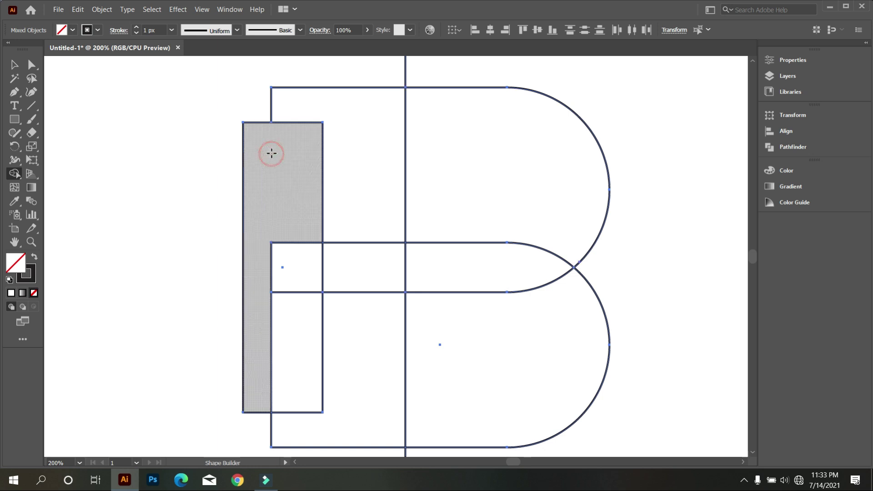
left_click(322, 162)
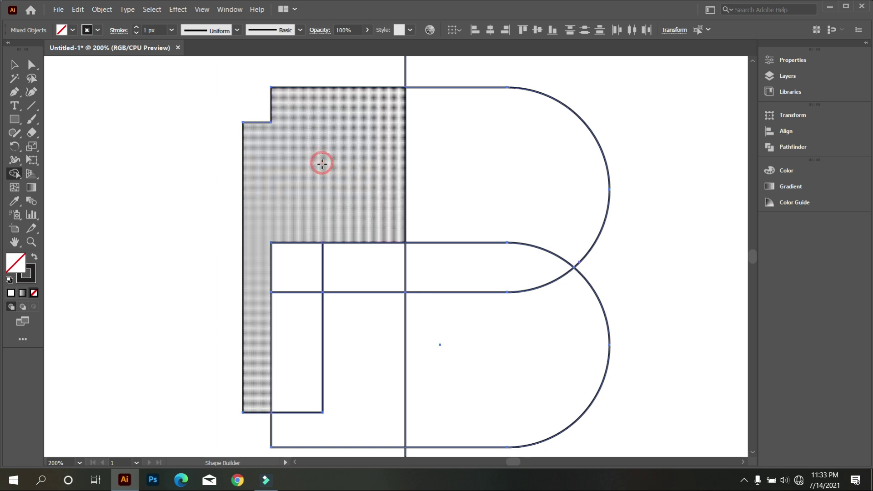
left_click(244, 172, "alt")
scroll(270, 273, "down", 2)
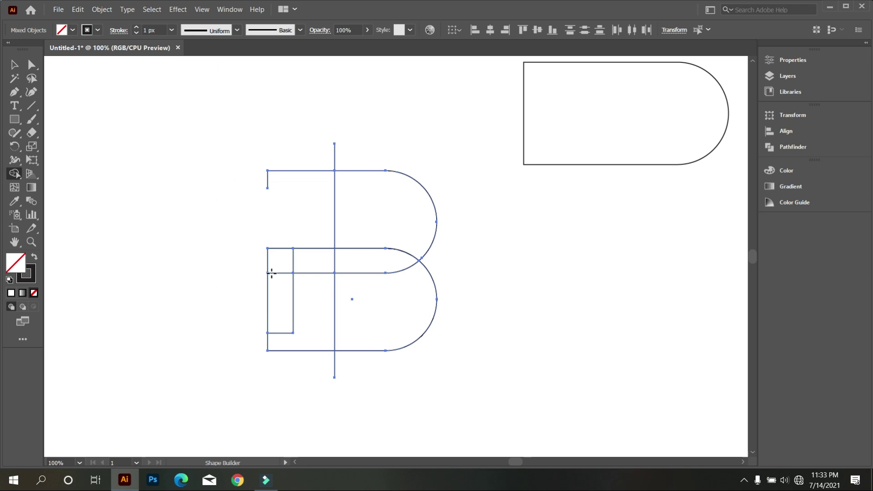
scroll(275, 287, "up", 1)
scroll(275, 287, "up", 1)
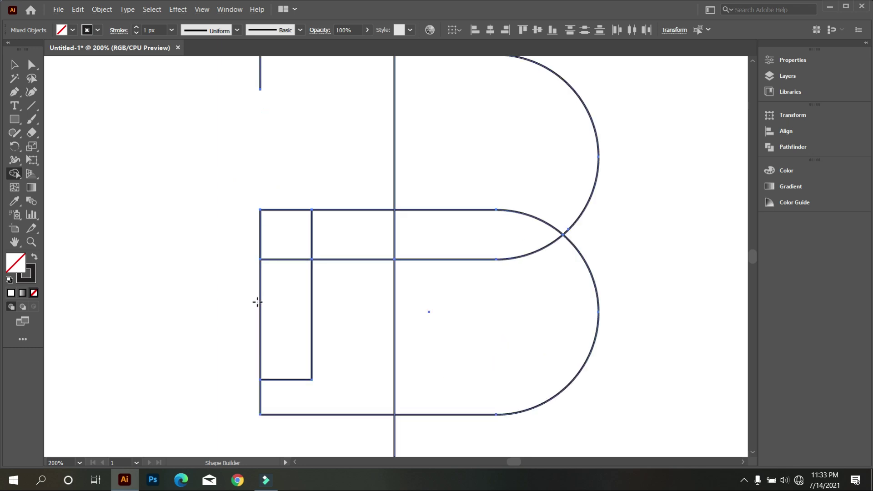
left_click(259, 305, "alt")
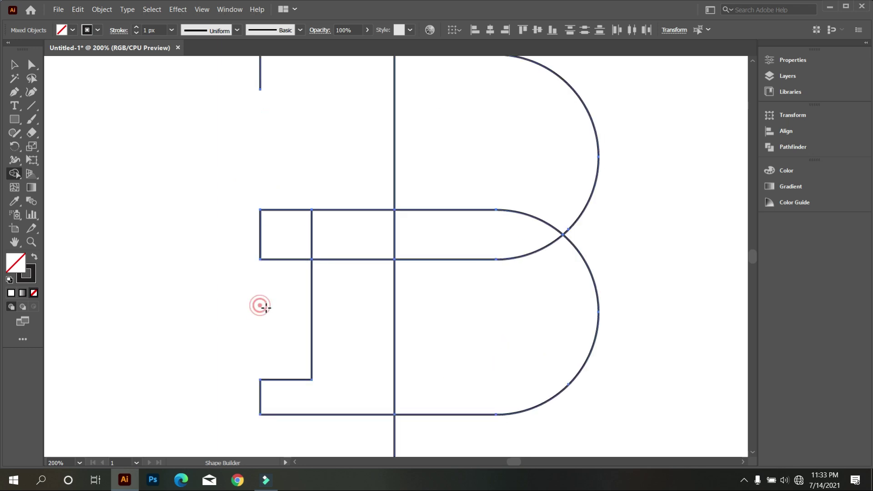
left_click(313, 310, "alt")
scroll(302, 310, "down", 2)
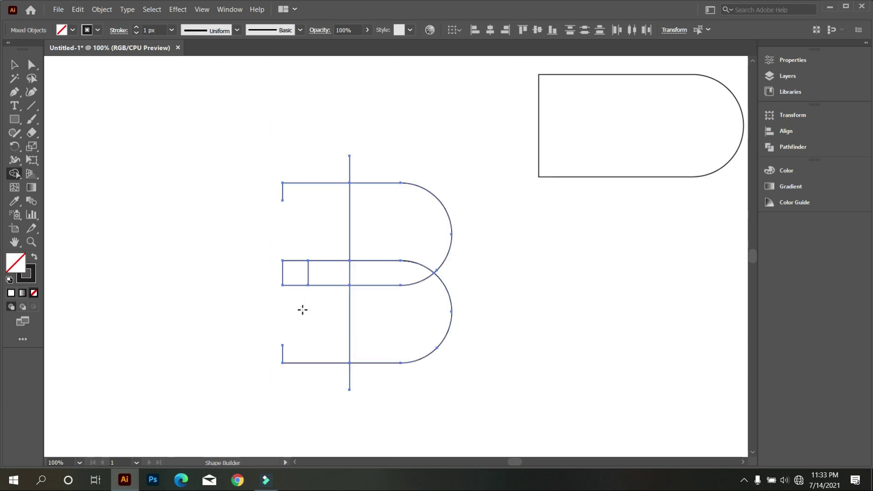
left_click_drag(311, 152, 364, 180)
left_click_drag(371, 388, 335, 380)
- Delete the short divider inside the B's middle bar
left_click(14, 64)
left_click(141, 147)
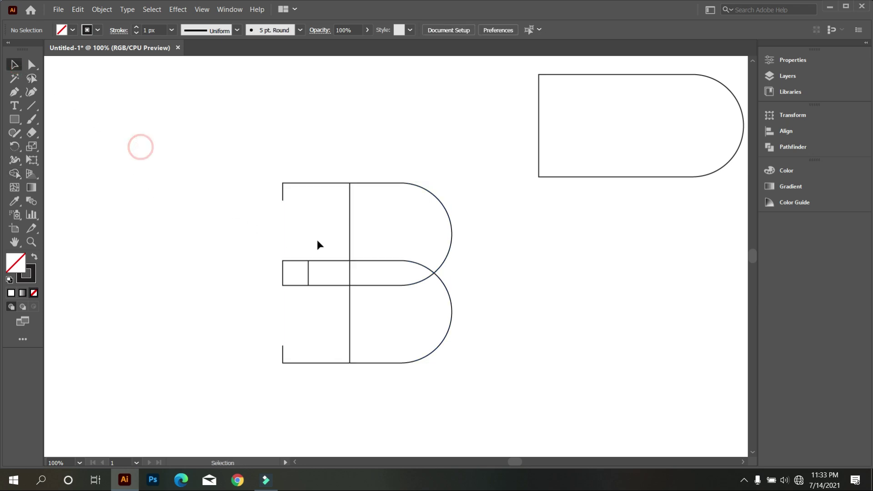
scroll(312, 267, "down", 1)
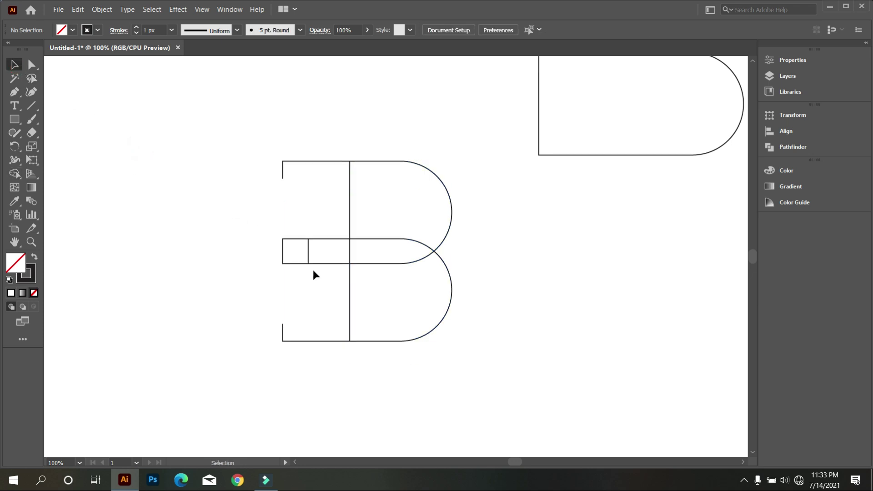
scroll(306, 267, "up", 2)
left_click(309, 241)
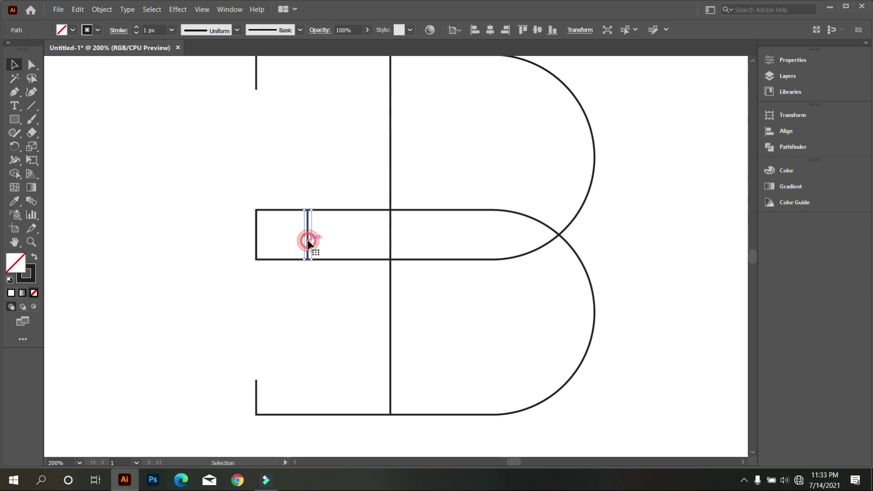
key("Delete")
- Round the middle bar's left corners into a semicircular end
left_click_drag(295, 246, 112, 163)
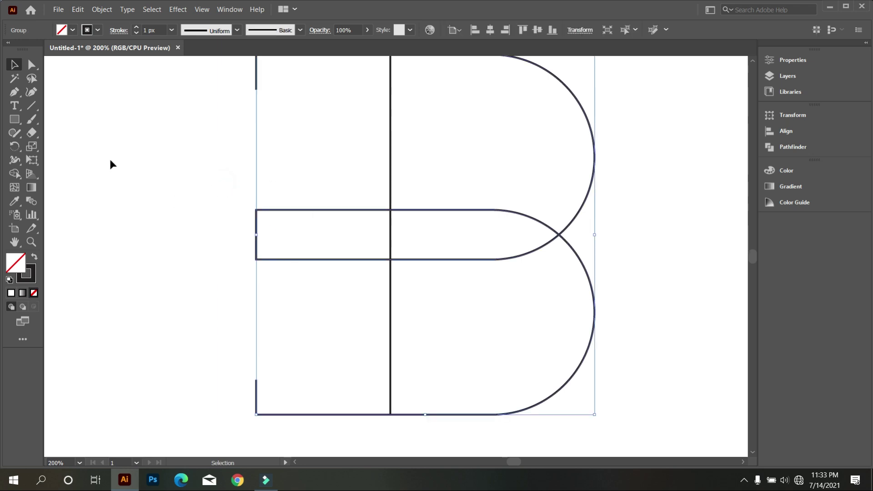
left_click(32, 65)
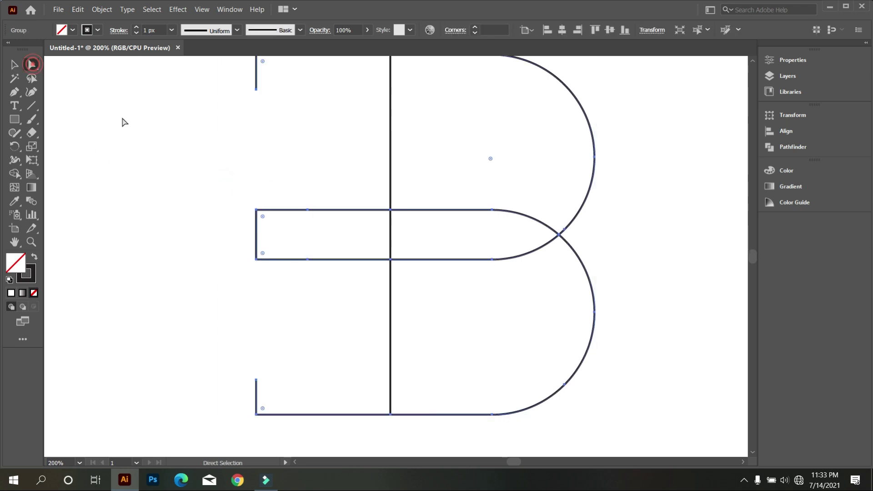
left_click(263, 214)
left_click_drag(265, 254, 376, 243)
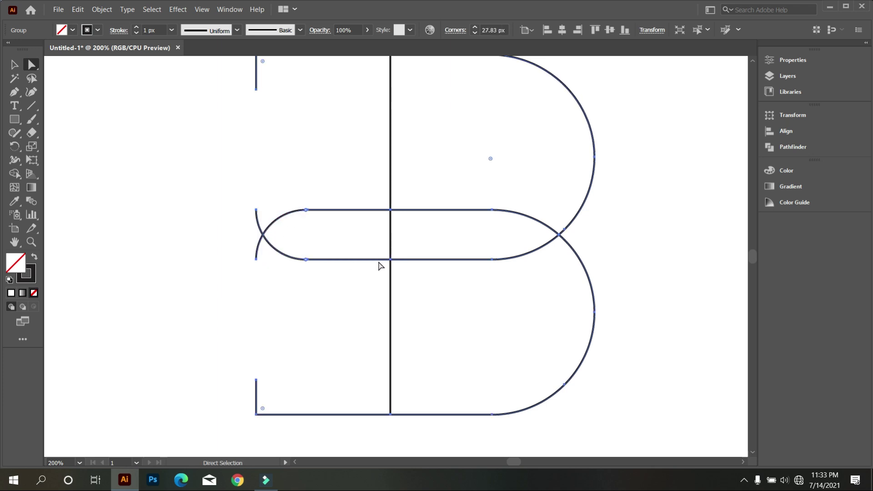
left_click(14, 65)
left_click(124, 142)
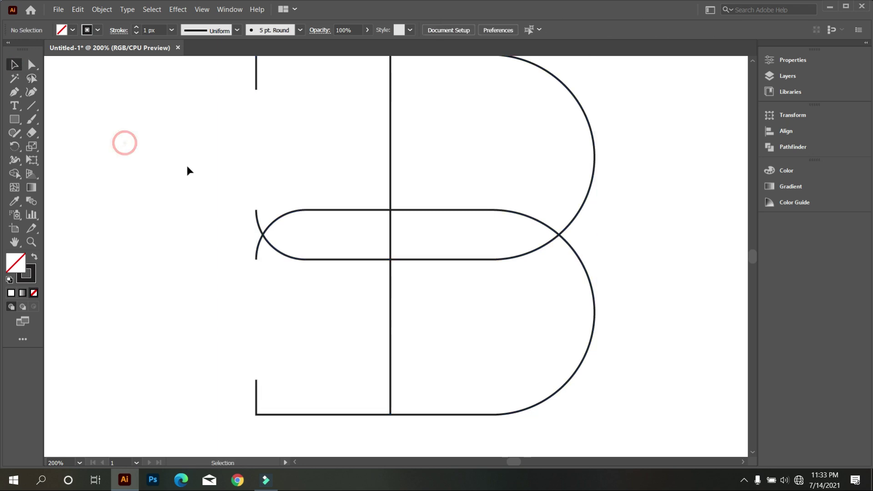
left_click_drag(187, 167, 307, 303)
- Remove the upper-left and lower-left arc overhangs with Shape Builder
left_click(14, 174)
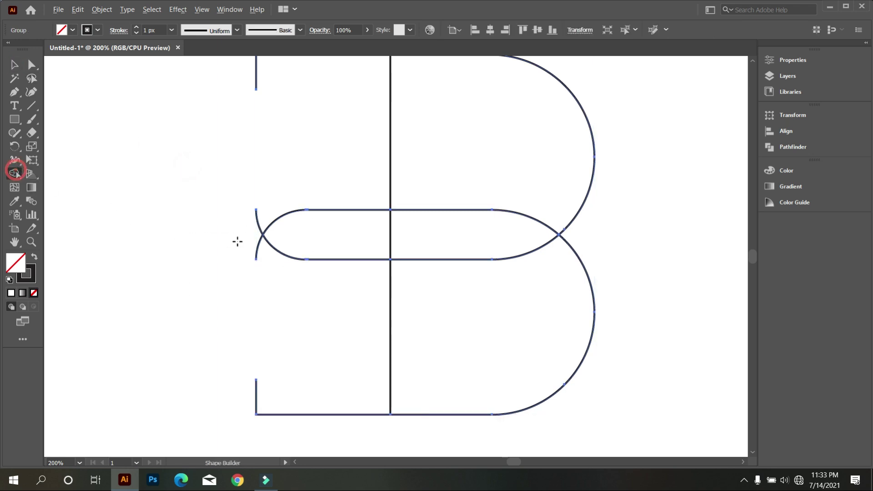
scroll(247, 235, "up", 3, "alt")
left_click(266, 198, "alt")
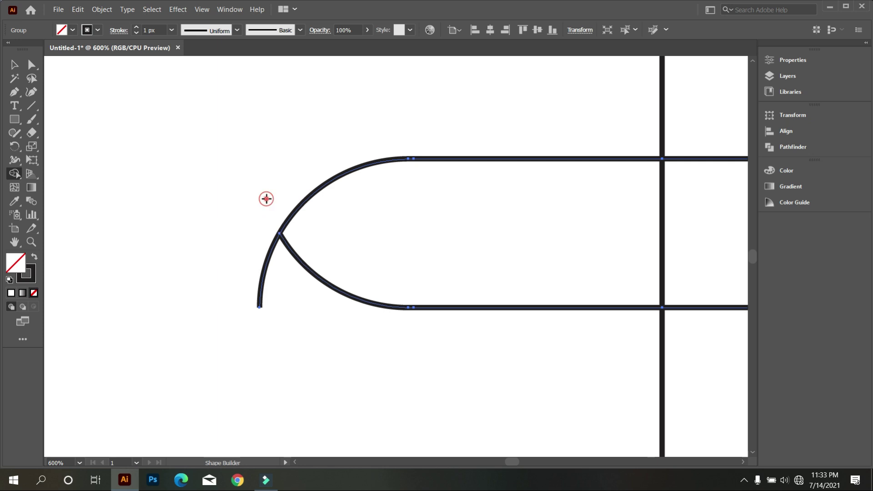
left_click(266, 264, "alt")
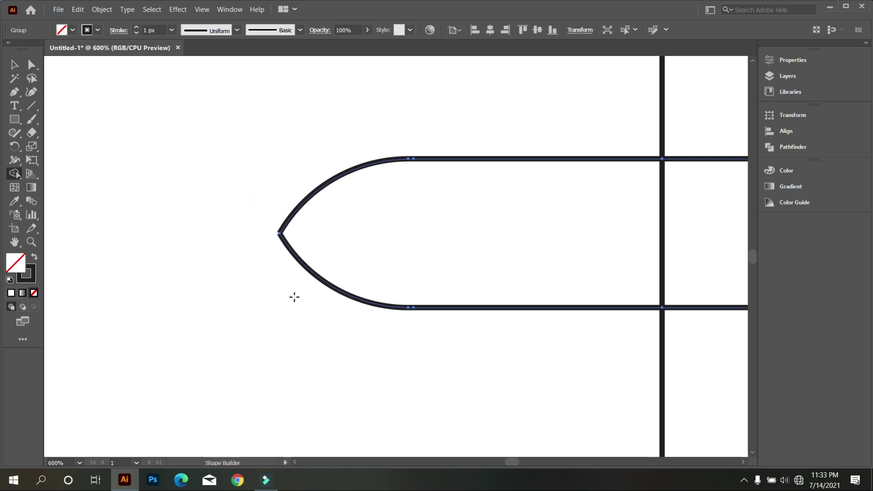
- Select the curves meeting at the pointed tip and join them with Object > Path > Join
left_click(14, 64)
left_click(176, 159)
scroll(324, 244, "up", 1)
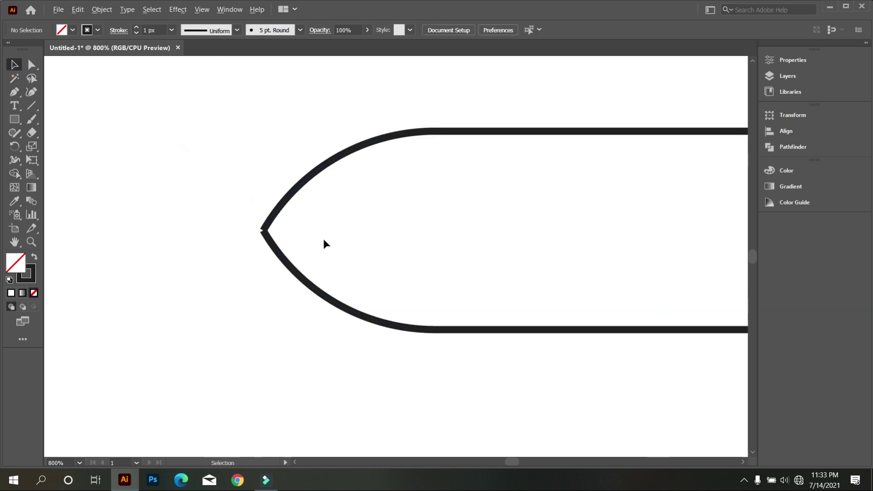
scroll(262, 236, "up", 2)
scroll(245, 295, "up", 1)
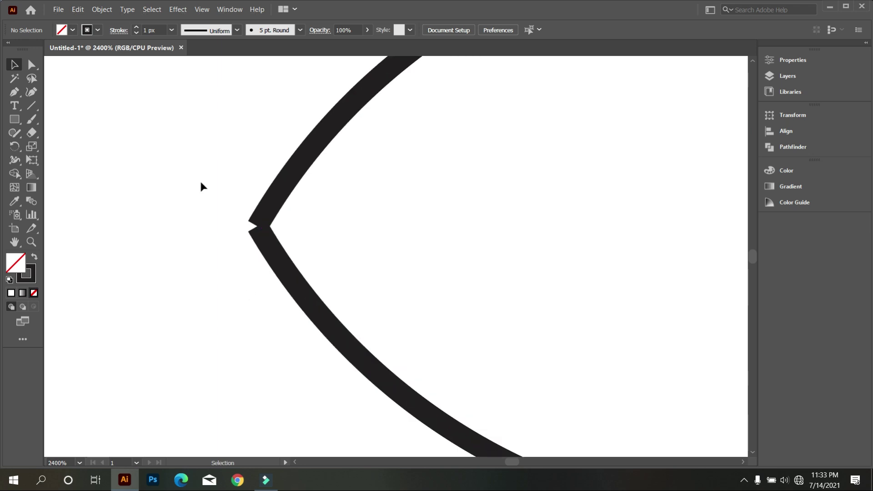
left_click_drag(194, 164, 367, 314)
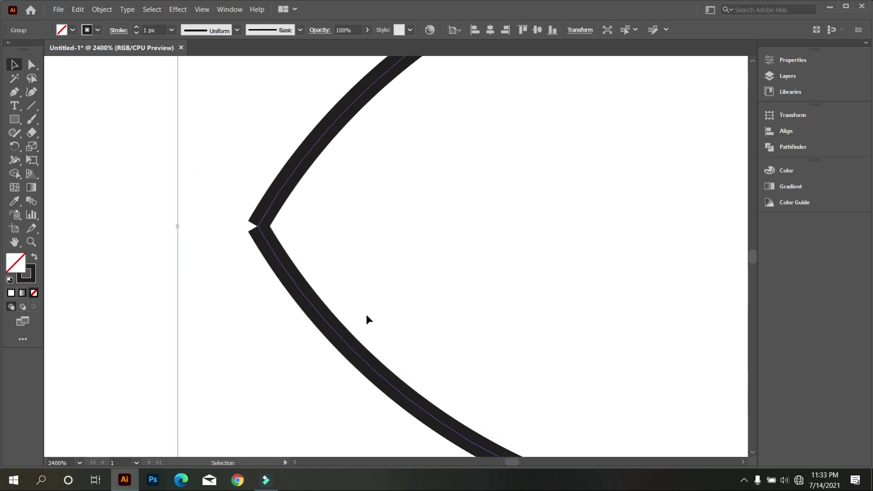
left_click(102, 10)
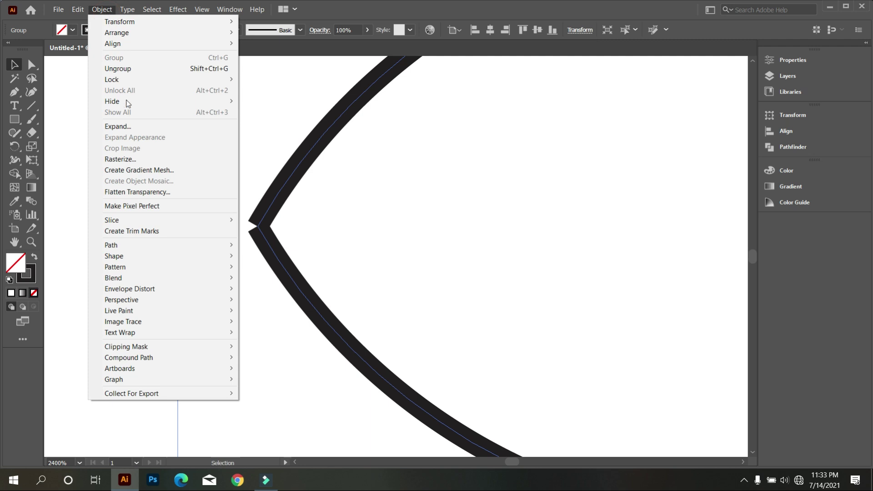
mouse_move(149, 245)
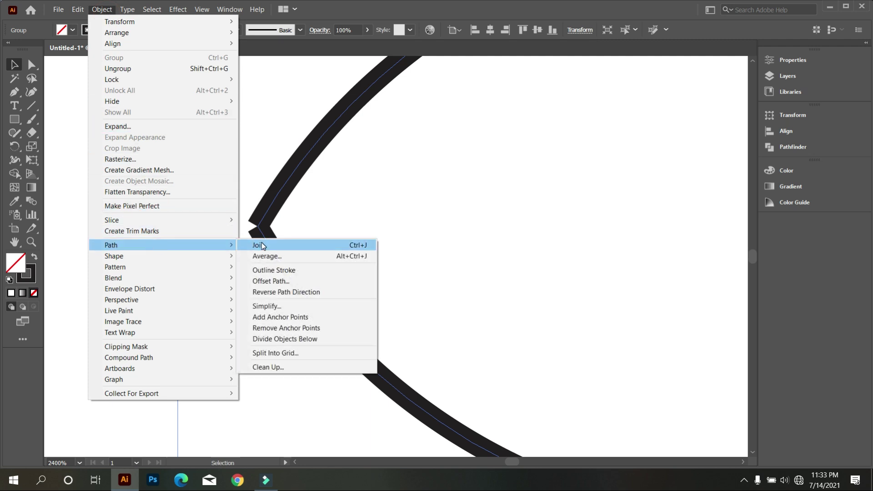
left_click(261, 243)
- Move the spare D-shape across the B's middle and stretch its left side past the letter
left_click(347, 236)
scroll(319, 250, "down", 3)
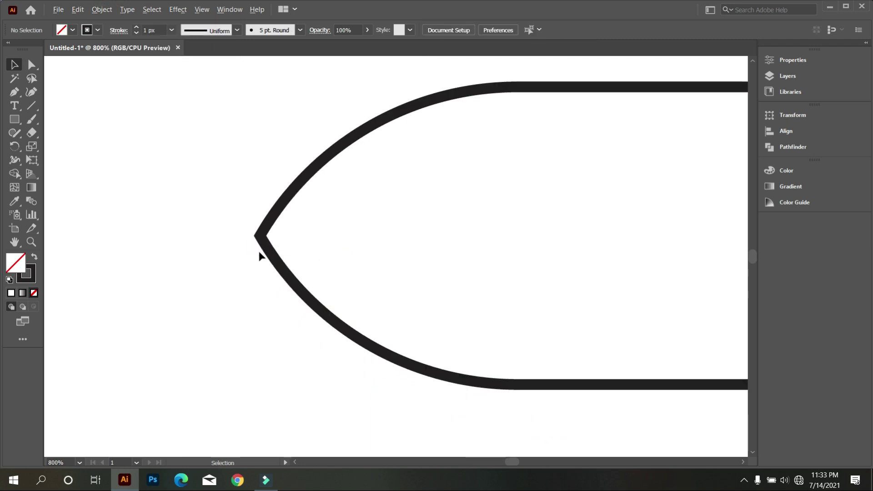
scroll(273, 251, "down", 3)
scroll(294, 262, "down", 2)
scroll(304, 266, "down", 1)
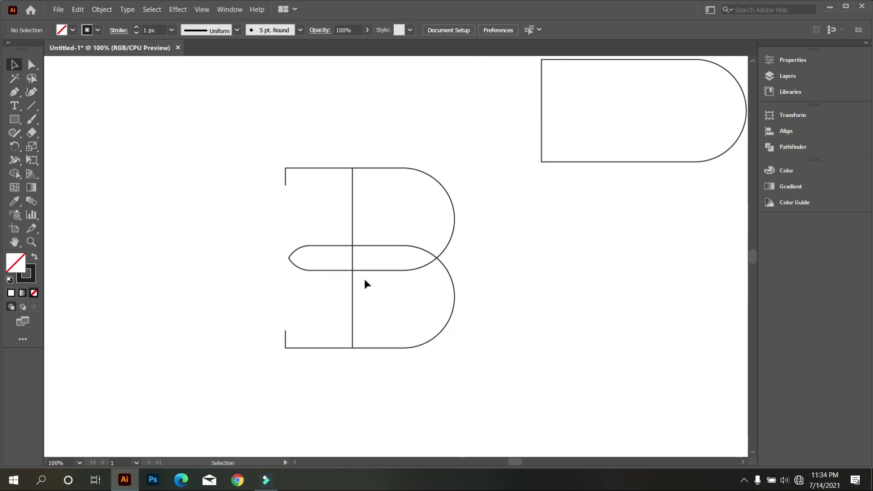
scroll(364, 283, "down", 1)
left_click(527, 291)
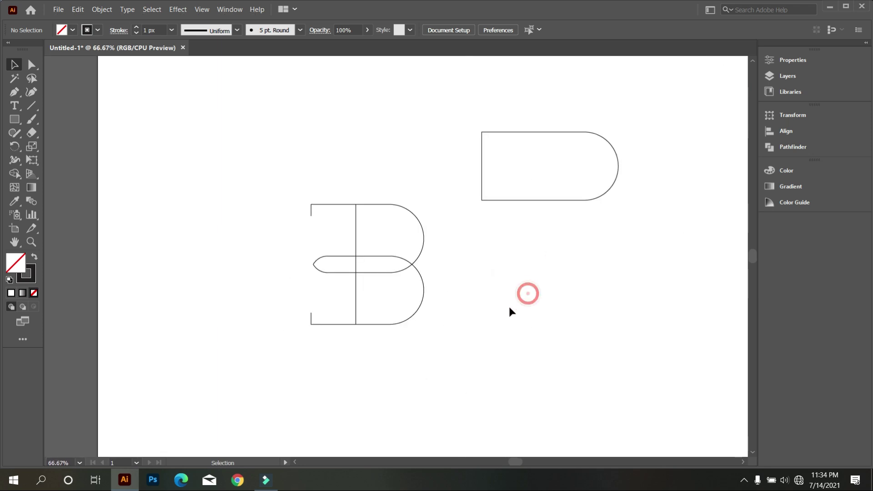
left_click_drag(563, 204, 402, 297)
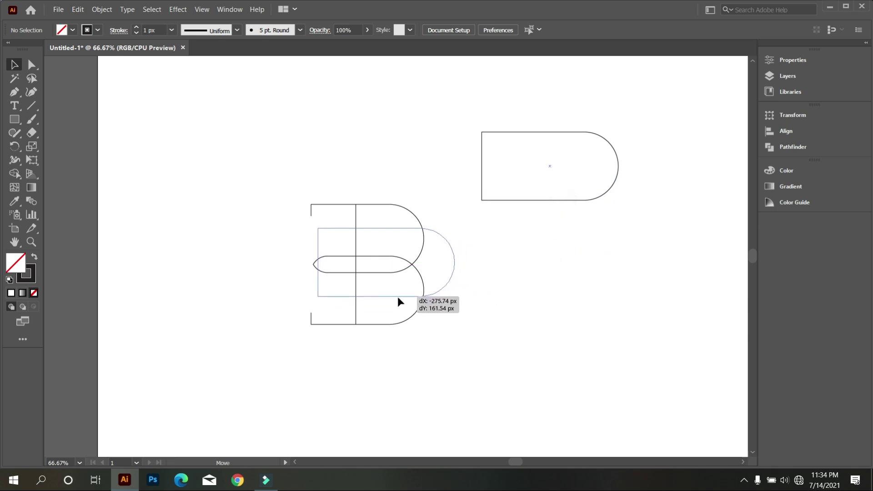
left_click_drag(402, 296, 387, 295)
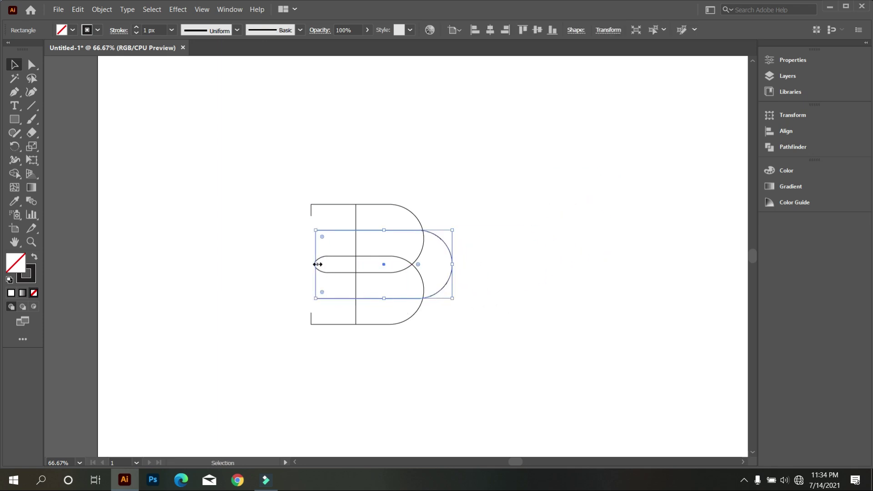
left_click_drag(318, 264, 282, 264)
left_click(247, 310)
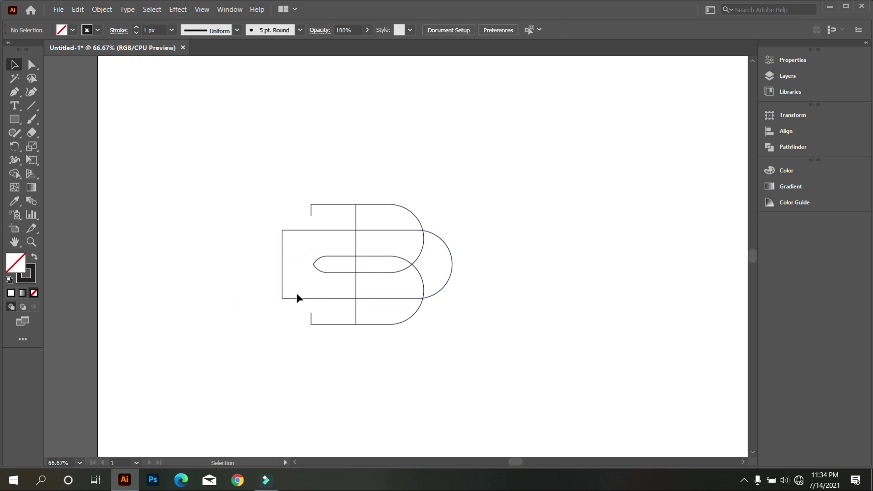
scroll(297, 298, "up", 1)
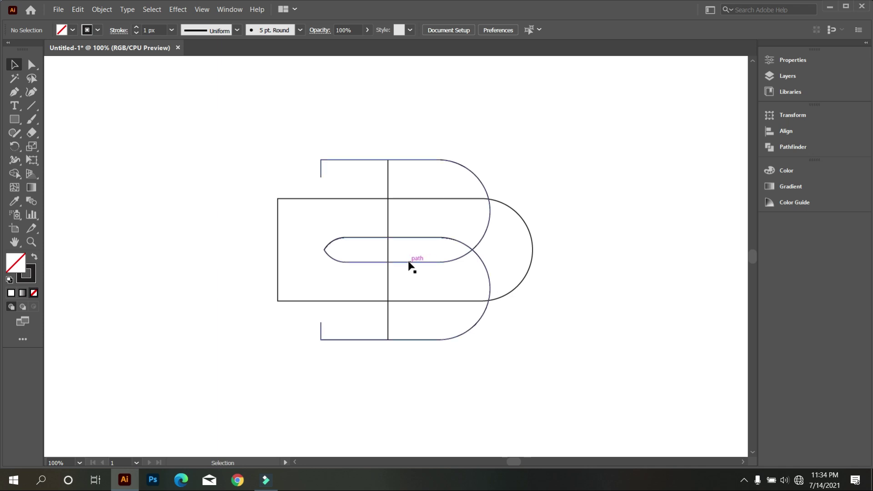
scroll(416, 283, "up", 1)
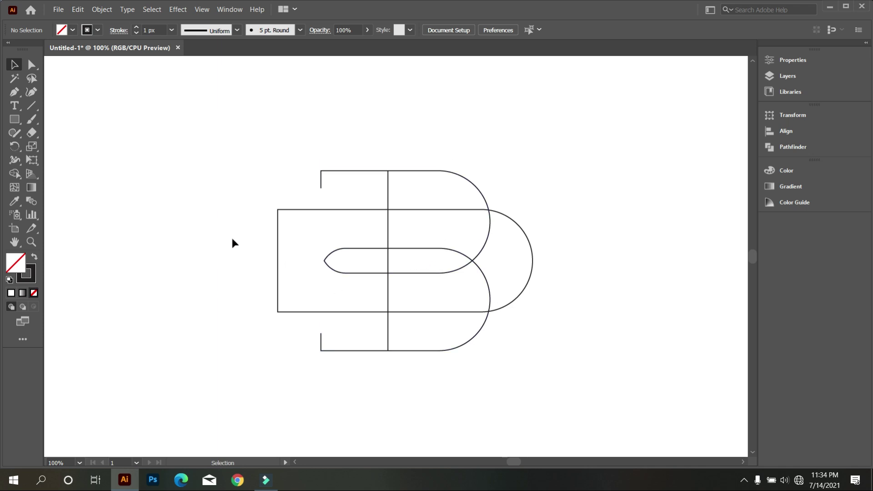
left_click(277, 263)
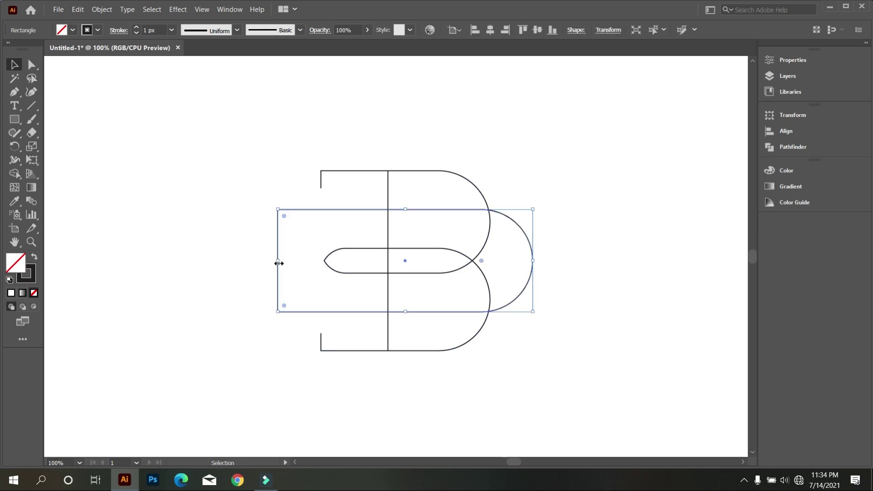
left_click_drag(280, 262, 285, 263)
- Draw a small rectangle over the D-shape's left edge
left_click(248, 257)
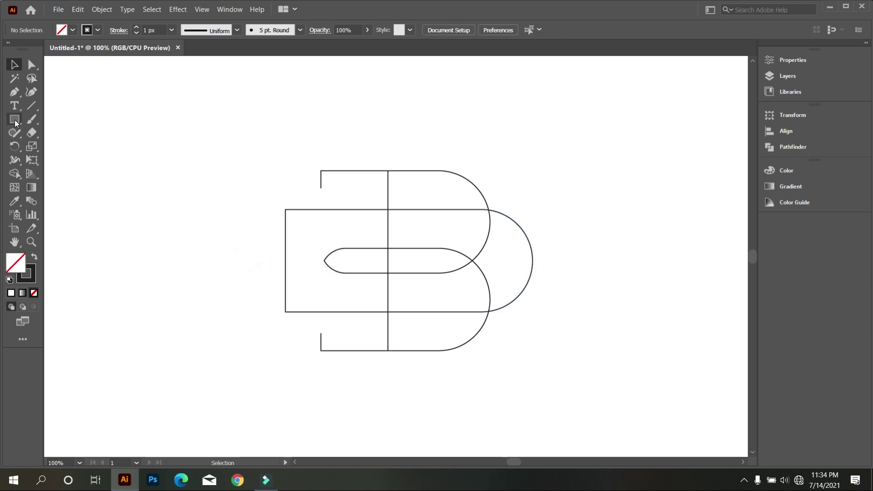
left_click(14, 119)
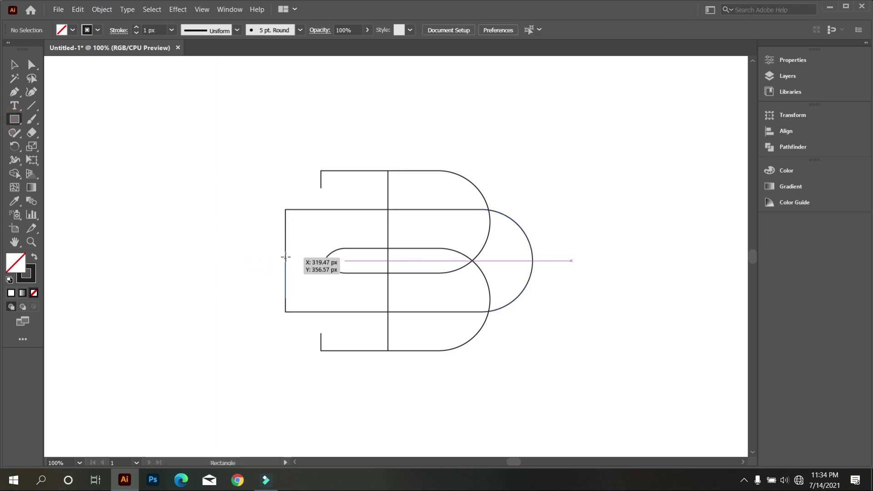
left_click_drag(285, 260, 320, 288)
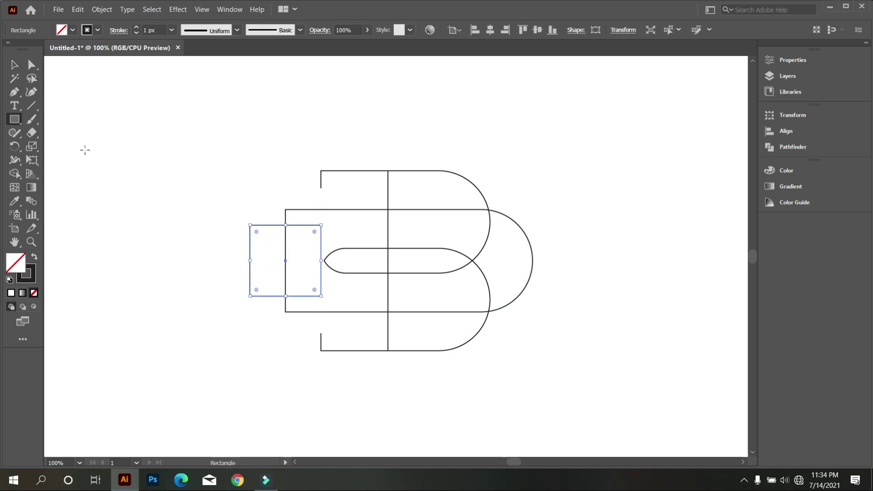
left_click(14, 64)
left_click(86, 97)
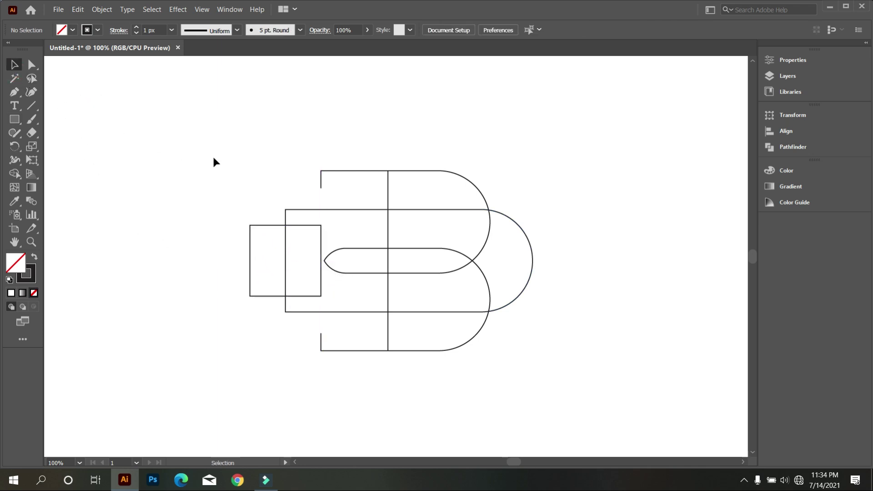
- Merge the small rectangle into the D-shape and delete its left edge with Shape Builder
left_click_drag(216, 160, 292, 290)
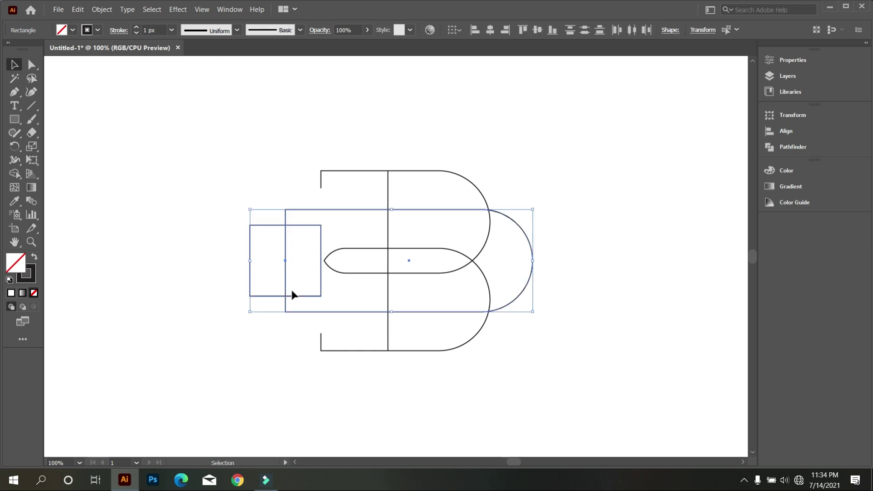
left_click(15, 173)
key("ctrl+plus")
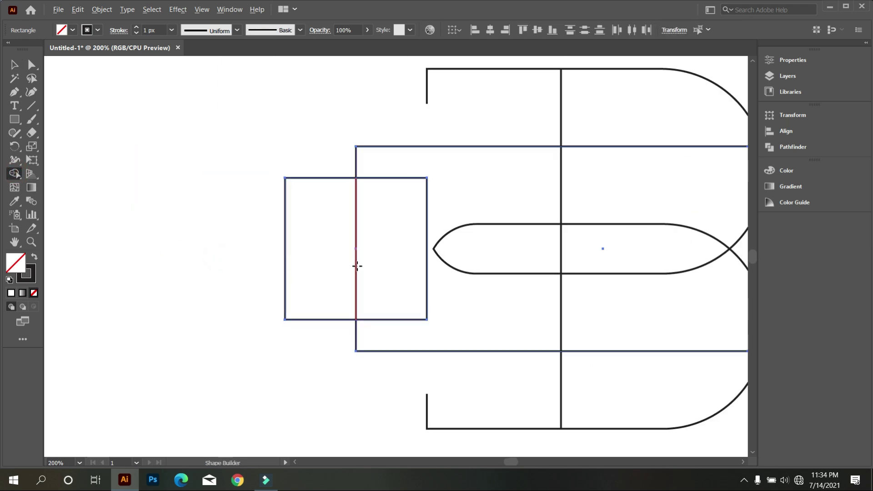
mouse_move(388, 175)
left_mouse_down()
mouse_move(367, 198)
mouse_move(341, 197)
left_mouse_up()
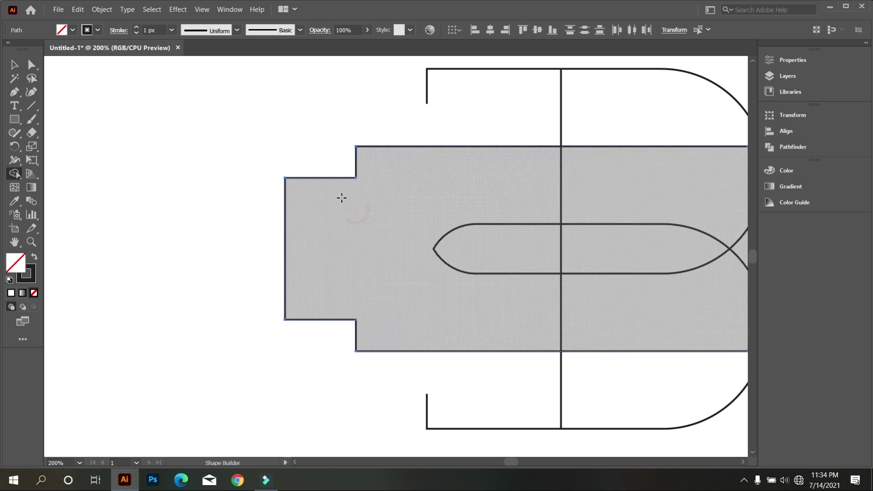
left_click(327, 177, "alt")
key("ctrl+minus")
key("ctrl+minus")
key("ctrl+minus")
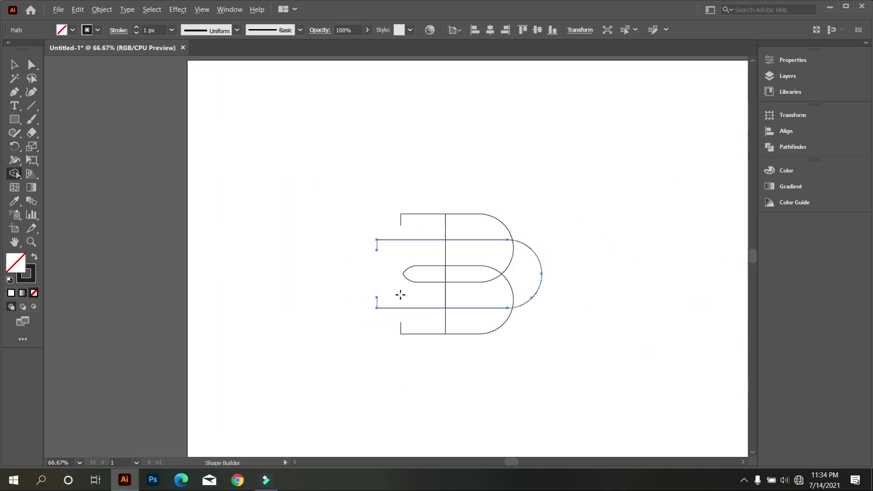
left_click(14, 64)
left_click(253, 131)
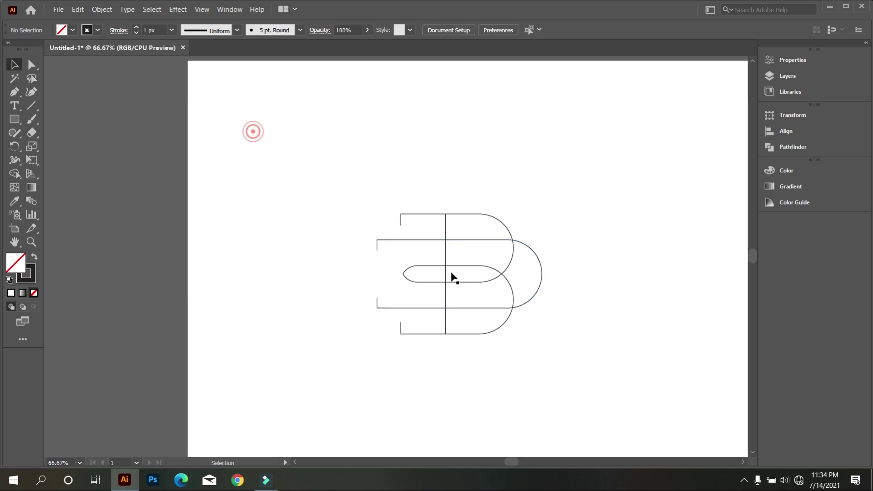
scroll(533, 327, "up", 1)
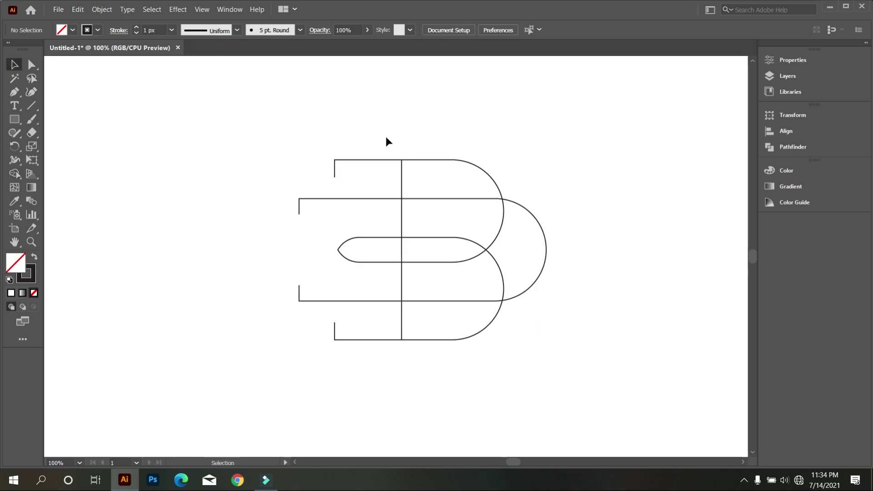
- Set the B paths and the D-shape outline to a 3 px stroke weight
left_click_drag(434, 165, 434, 166)
type("2")
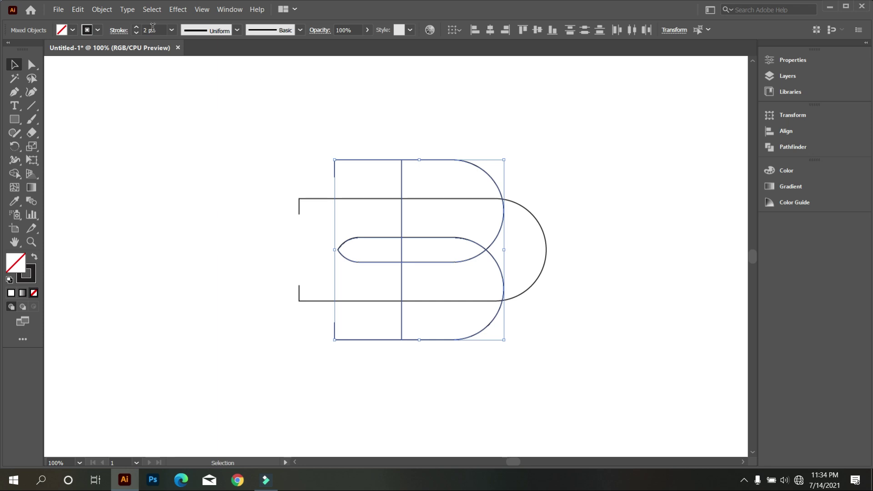
type("3")
key("Return")
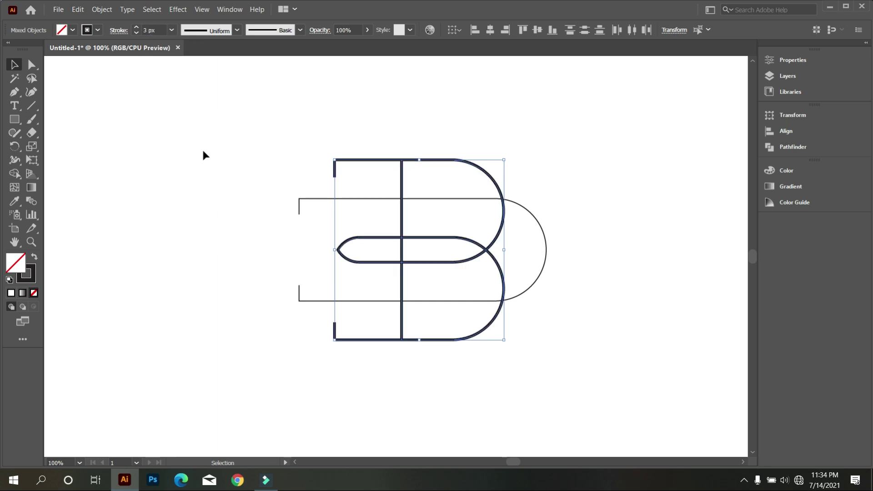
left_click(203, 149)
left_click_drag(239, 152, 308, 240)
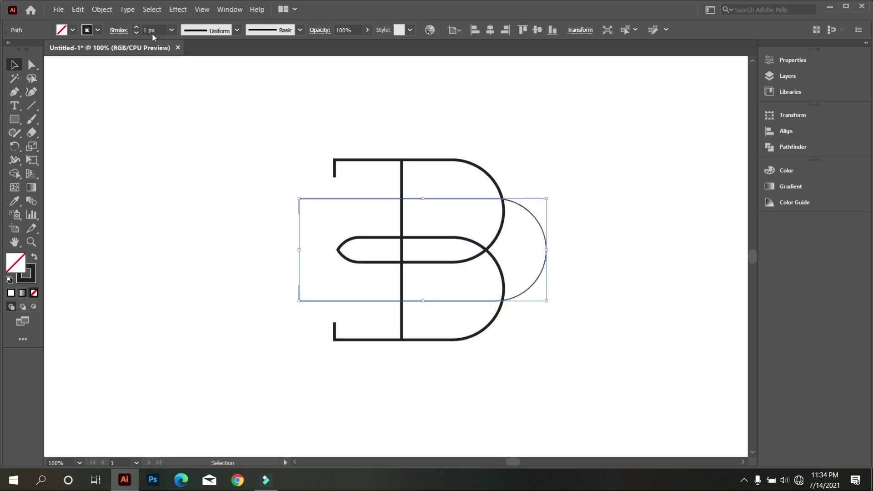
type("3")
key("Return")
left_click(192, 149)
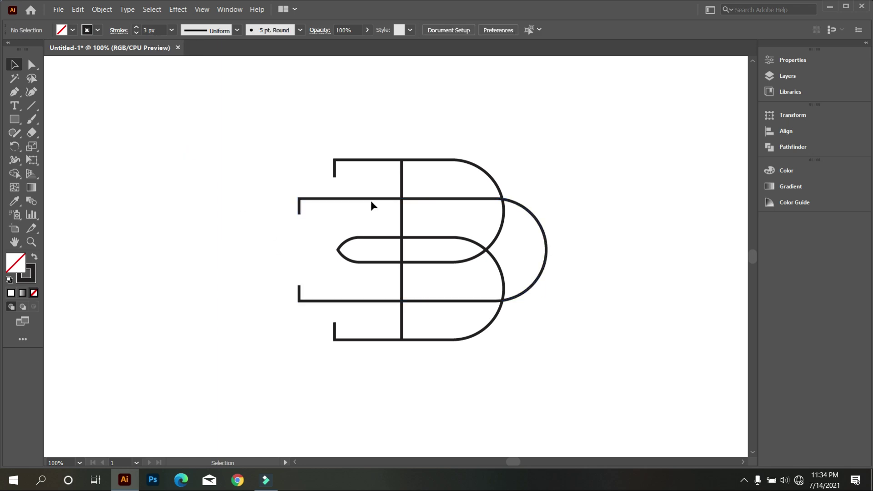
left_click_drag(350, 122, 424, 169)
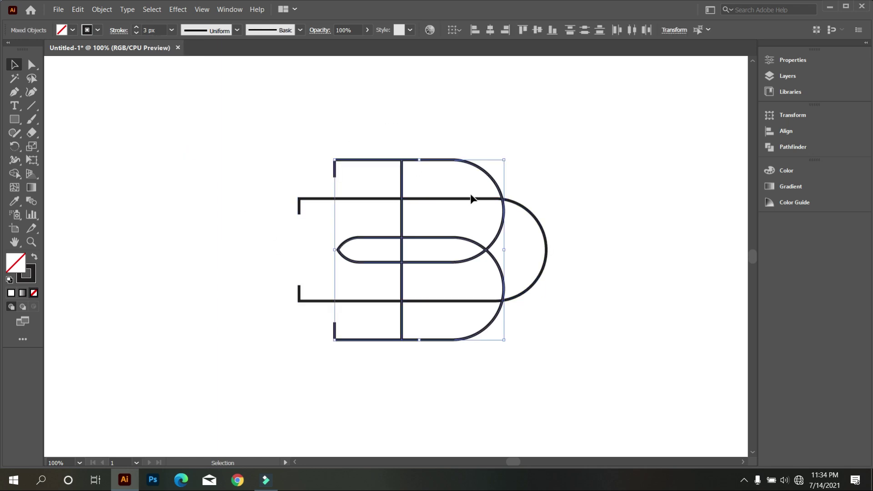
- Expand the B's fill and stroke into filled outline shapes
left_click(102, 10)
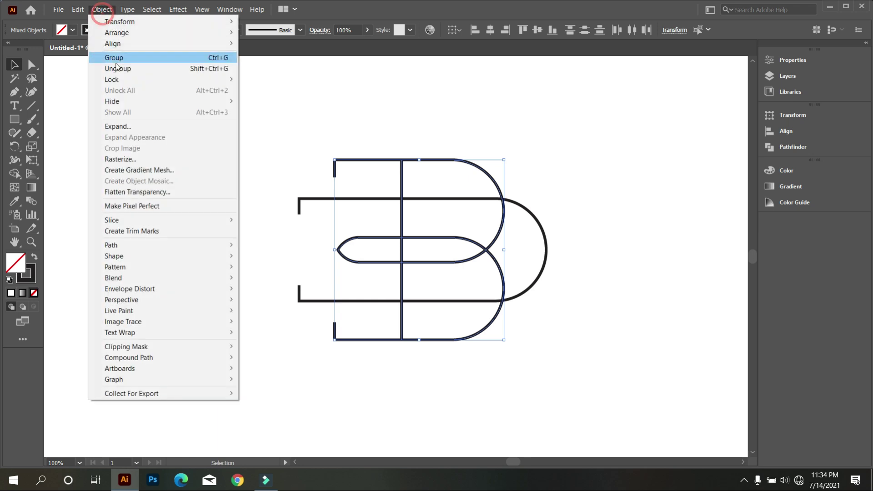
left_click(133, 129)
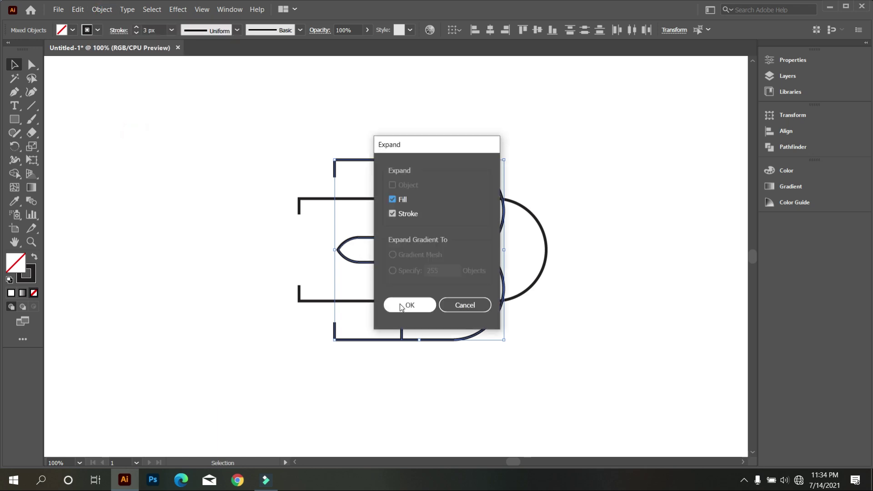
left_click(401, 306)
left_click(236, 146)
- Expand the D-shaped middle shape's stroke into outlines as well
left_click_drag(261, 164, 304, 219)
left_click(102, 10)
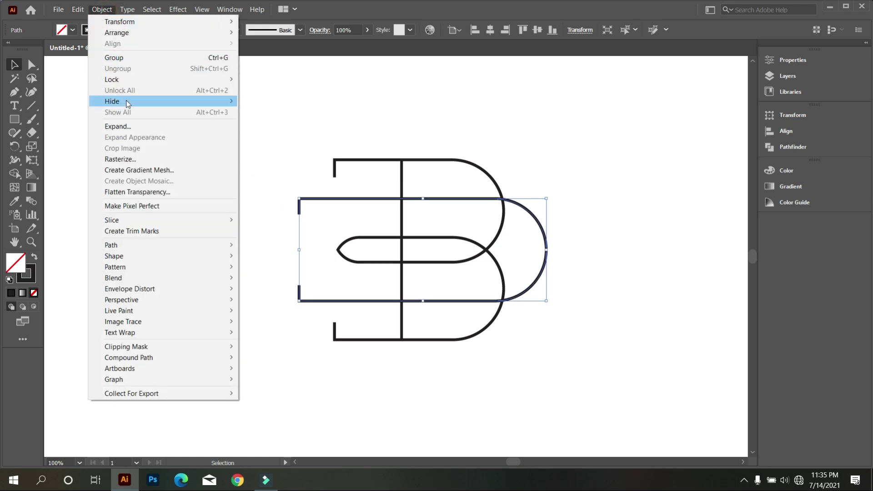
left_click(137, 126)
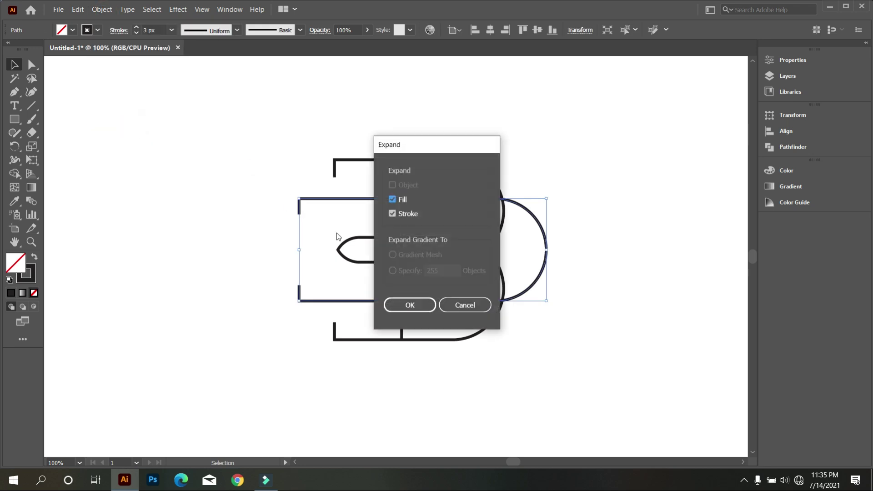
left_click(394, 305)
left_click(175, 164)
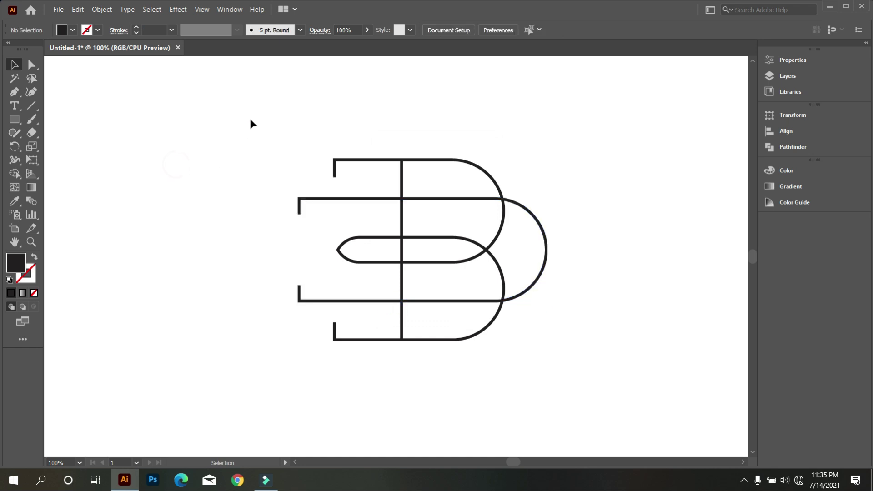
left_click_drag(329, 135, 439, 169)
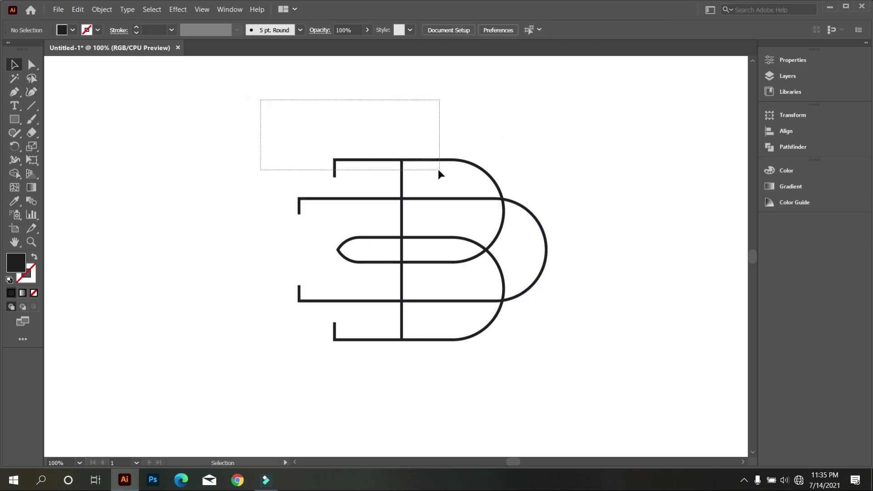
- Offset the inner B's paths outward by 3 px to thicken its lines
left_click(103, 9)
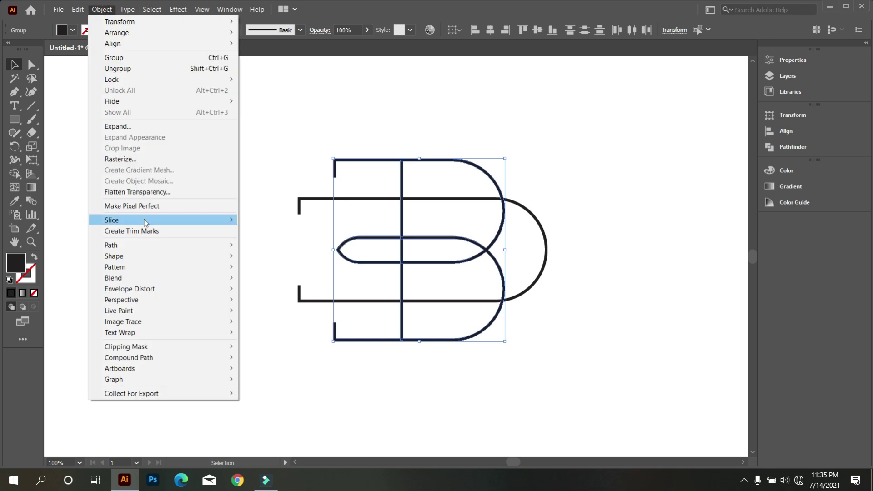
mouse_move(111, 245)
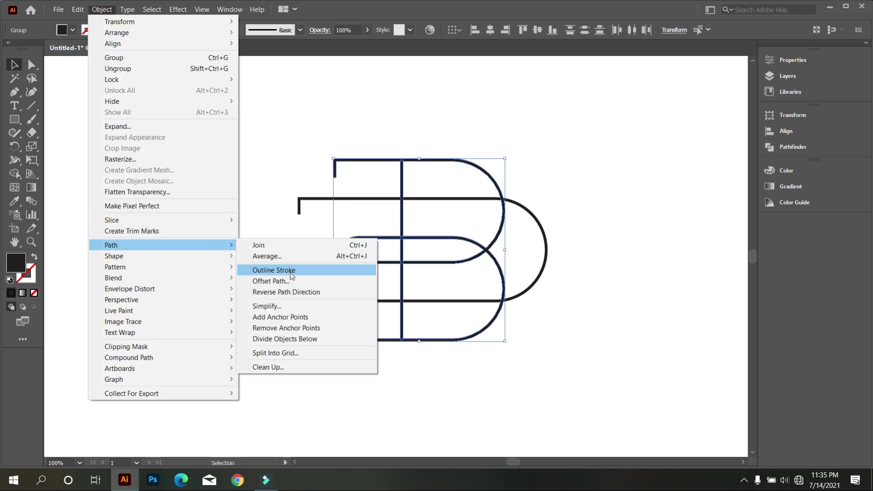
left_click(294, 280)
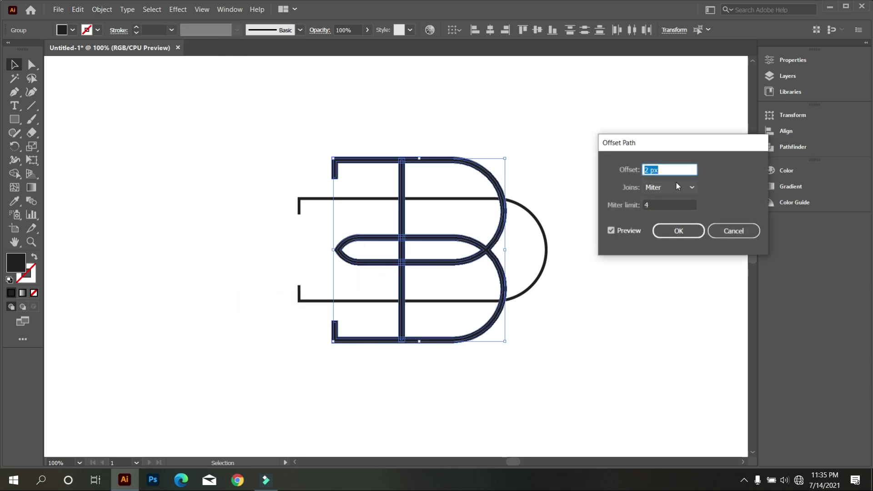
key("Up")
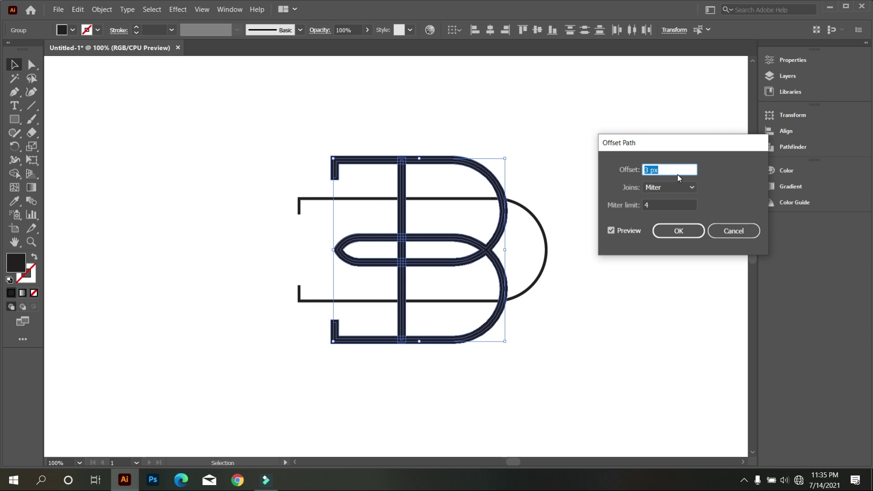
left_click(678, 230)
scroll(596, 271, "up", 1)
scroll(597, 274, "up", 1)
- With Shape Builder, merge the middle bar pieces and the square where the bars intersect
left_click(580, 275)
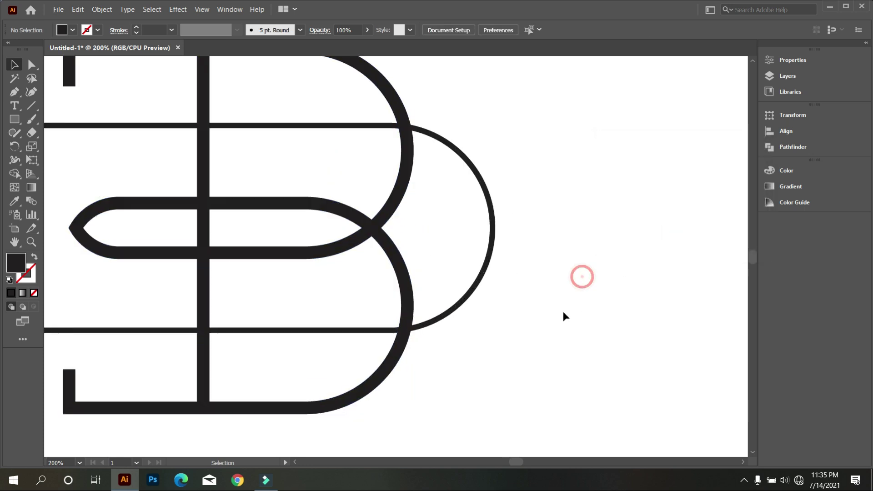
scroll(563, 311, "down", 2)
left_click(505, 307)
scroll(482, 266, "up", 1)
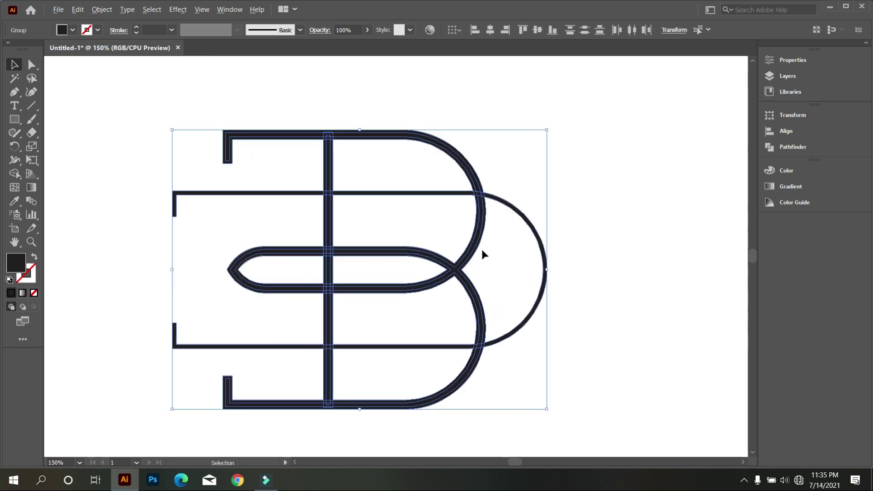
scroll(491, 195, "up", 1)
left_click(14, 174)
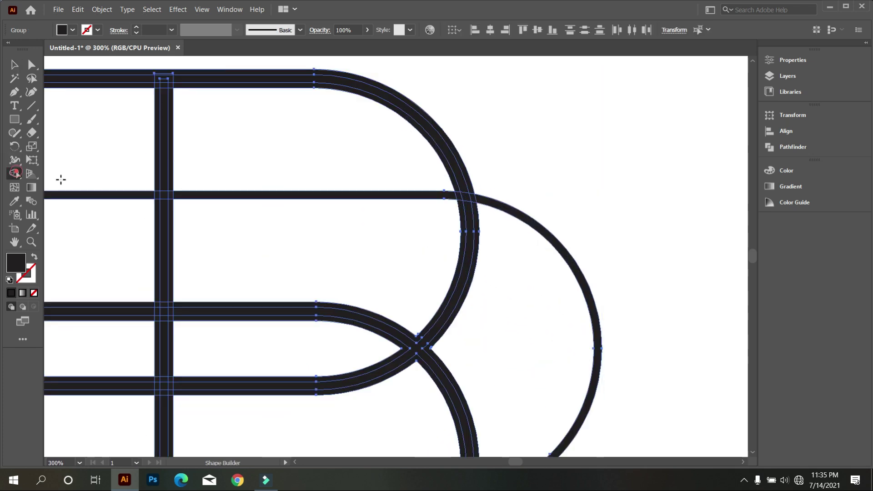
scroll(476, 194, "up", 1)
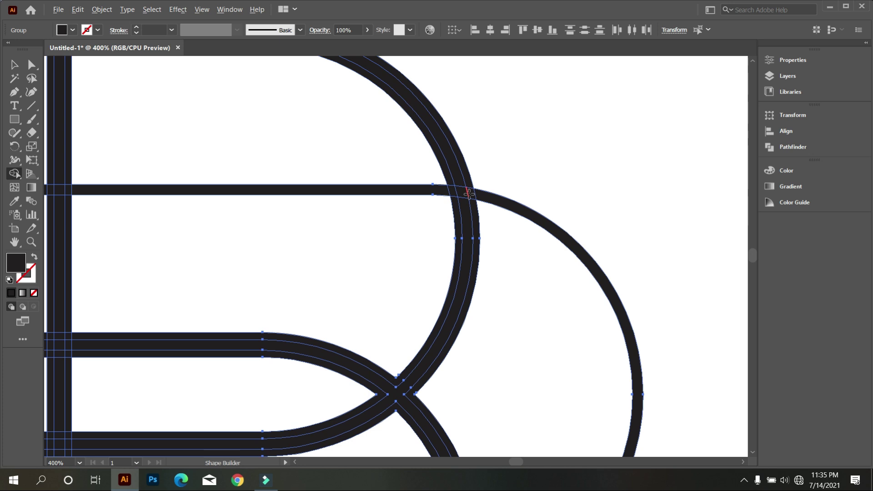
scroll(469, 194, "down", 2)
scroll(402, 271, "down", 1)
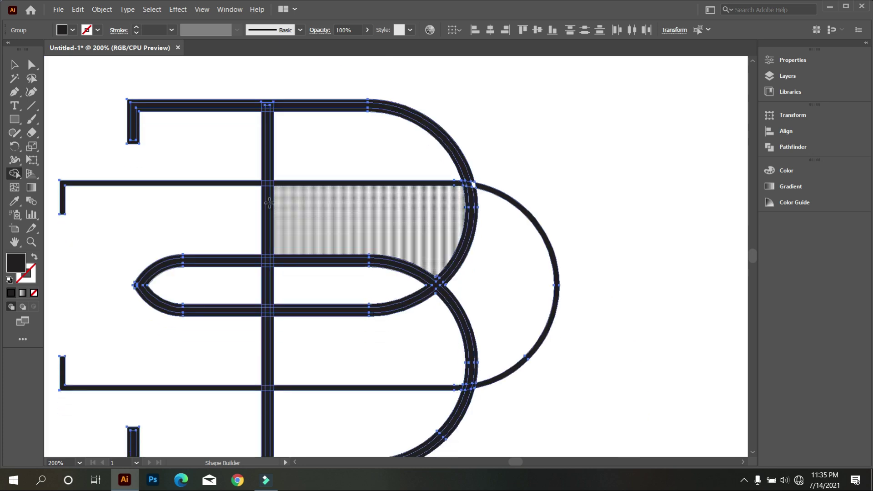
scroll(254, 169, "up", 2)
left_click_drag(283, 190, 669, 191)
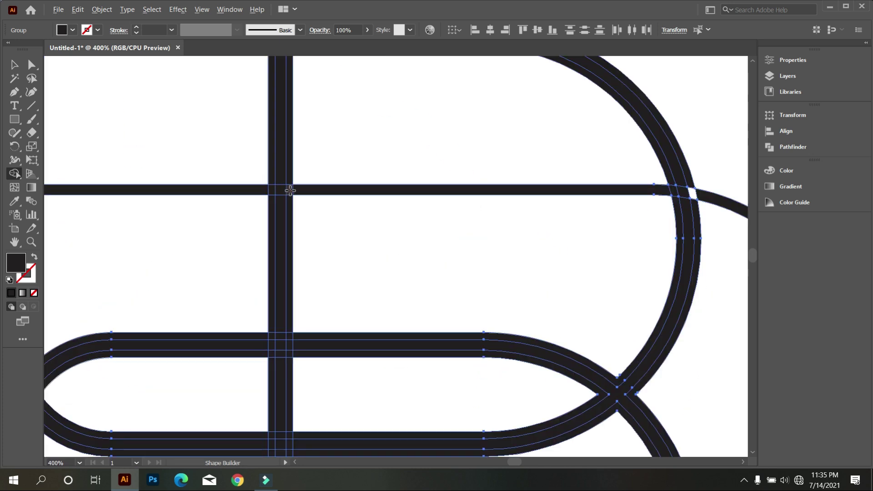
scroll(290, 191, "down", 3)
scroll(311, 243, "down", 1)
scroll(303, 282, "down", 1)
scroll(305, 273, "up", 5)
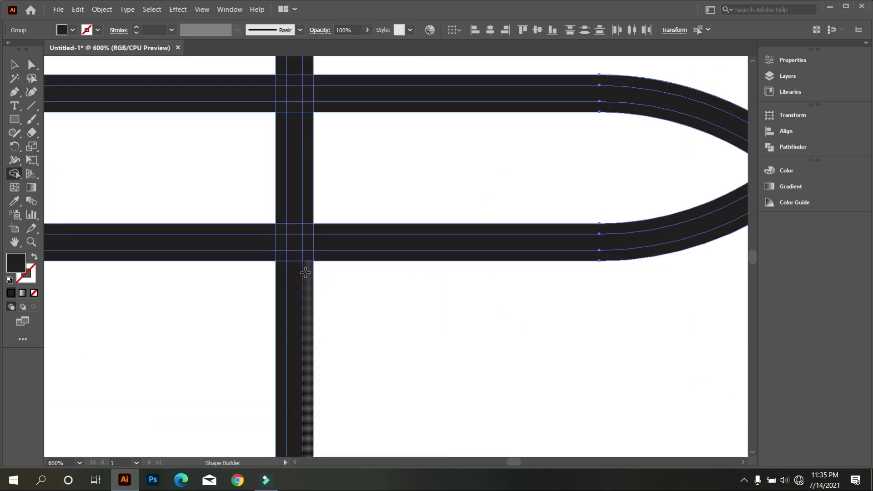
scroll(305, 272, "down", 2)
scroll(312, 273, "down", 1)
scroll(311, 327, "up", 4)
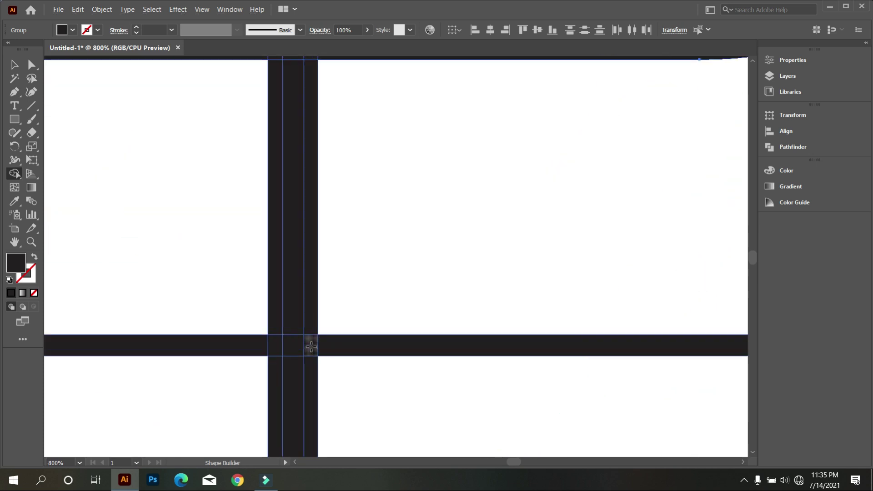
left_click(311, 346)
scroll(312, 346, "down", 3)
scroll(331, 332, "down", 3)
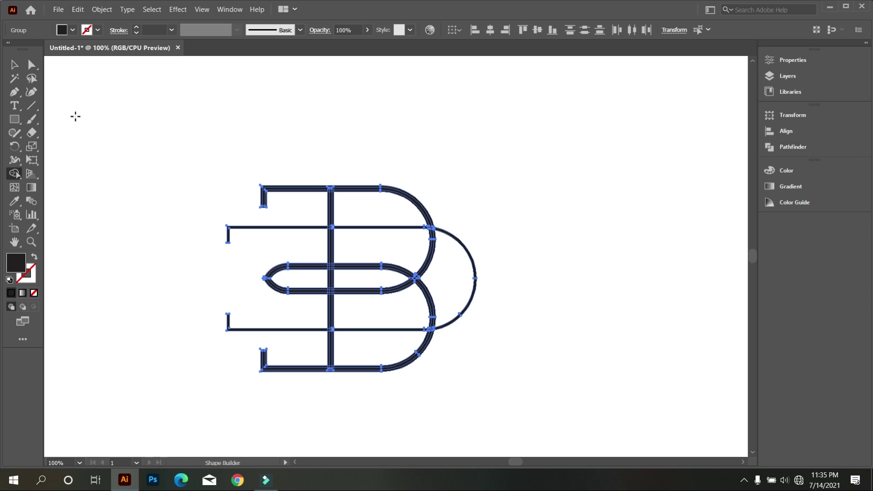
- Ungroup the B monogram artwork
left_click(13, 65)
left_click(129, 82)
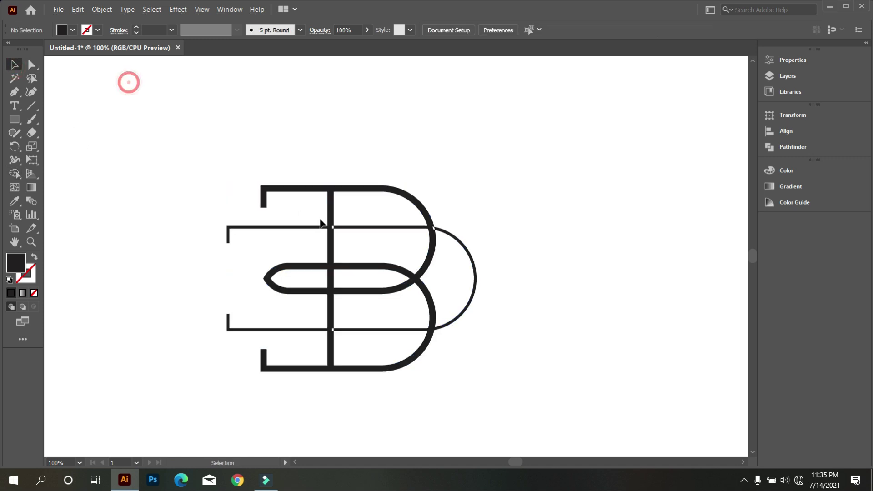
scroll(307, 198, "up", 3)
left_click(244, 165)
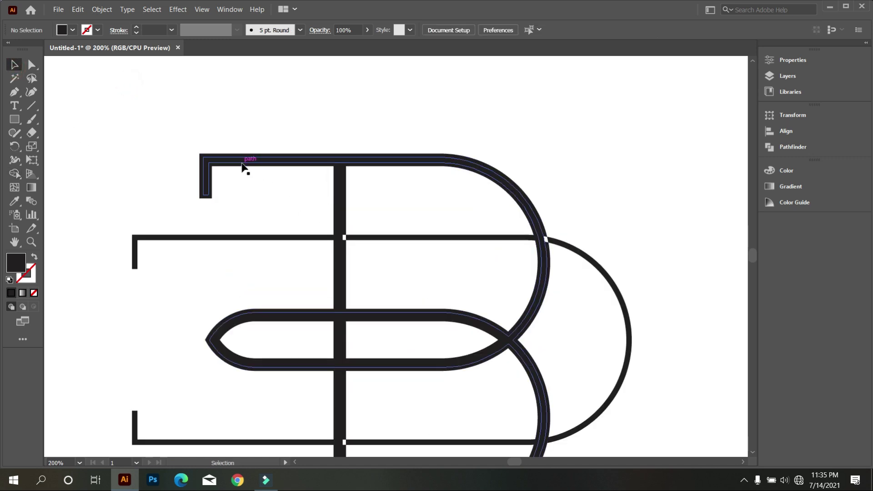
left_click(257, 190)
right_click(210, 197)
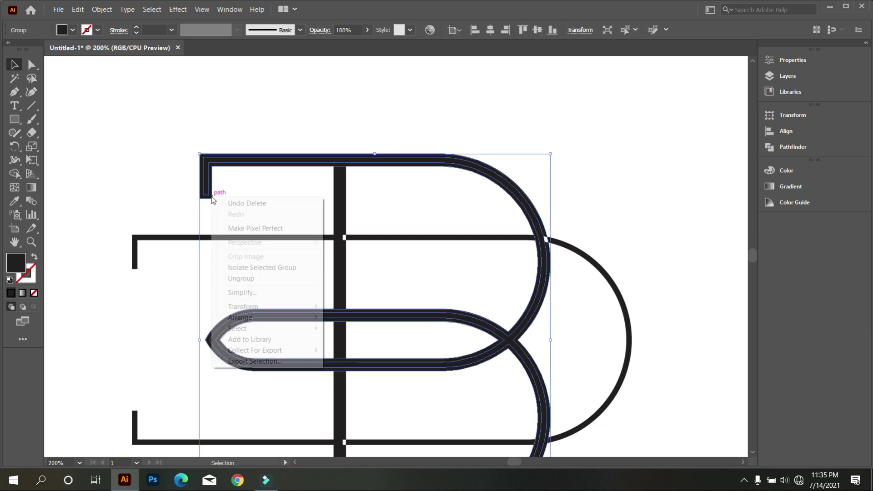
left_click(264, 277)
- Ungroup the bold B and delete its path
left_click(263, 211)
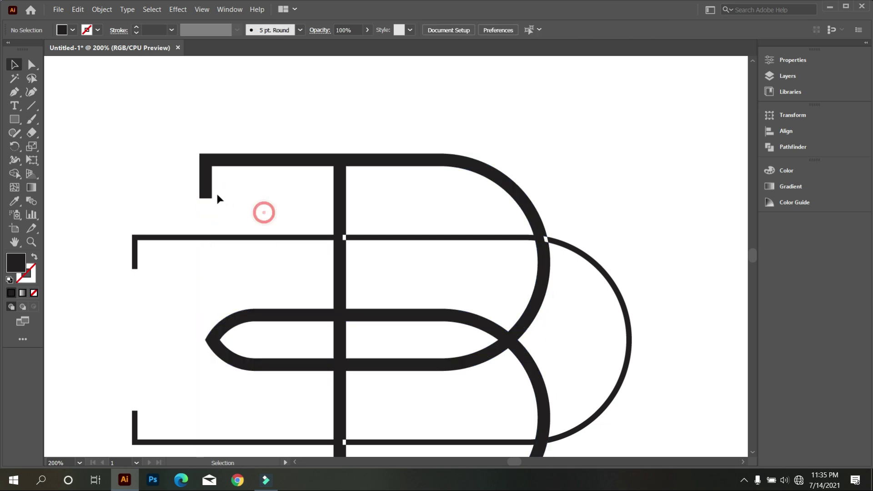
left_click(211, 196)
right_click(212, 197)
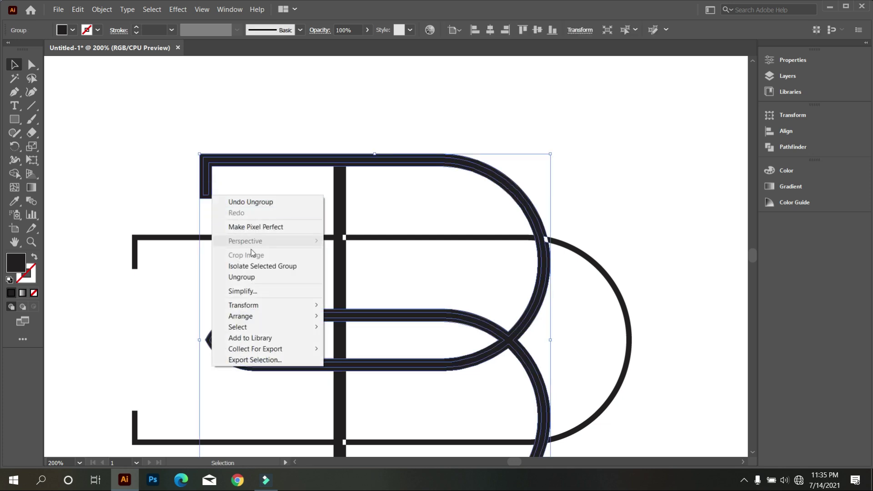
left_click(261, 276)
left_click(276, 187)
left_click(211, 195)
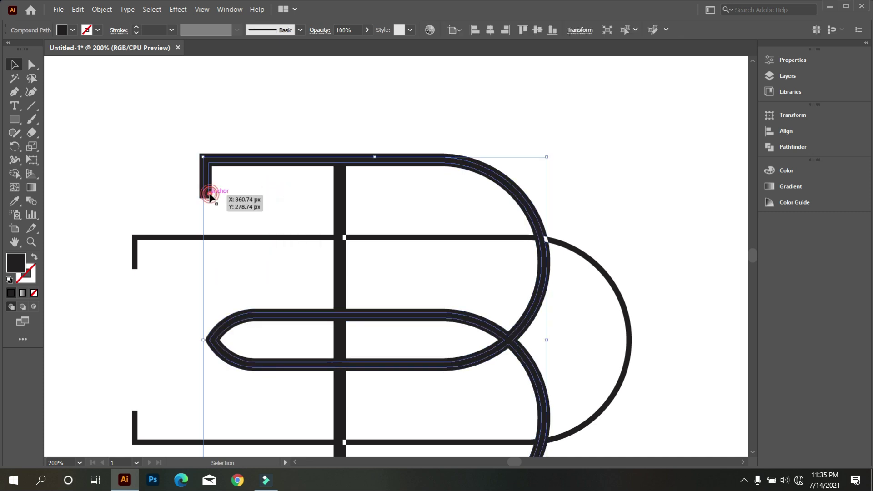
left_click(211, 196)
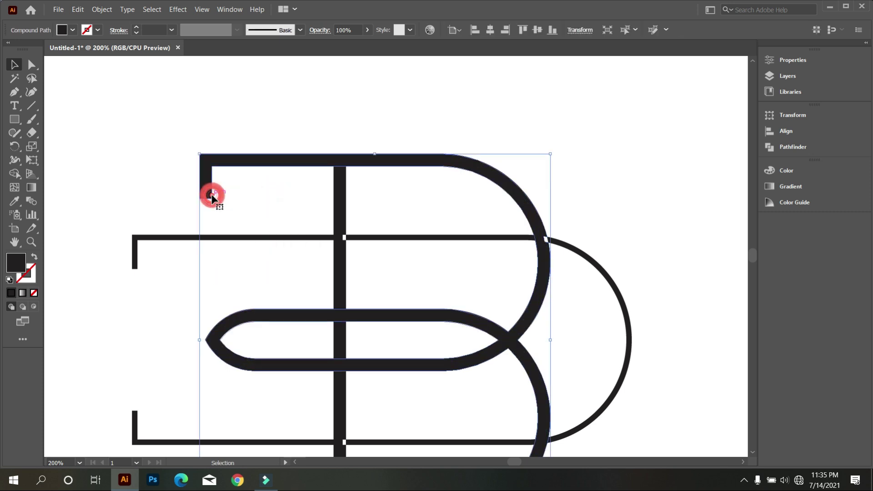
key("Delete")
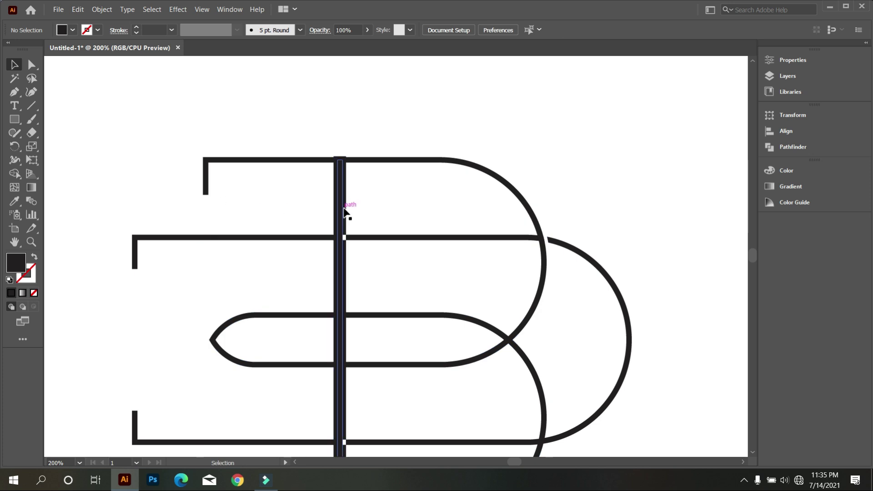
- Ungroup the vertical bar and zoom out to see the whole drawing
left_click(344, 212)
right_click(347, 211)
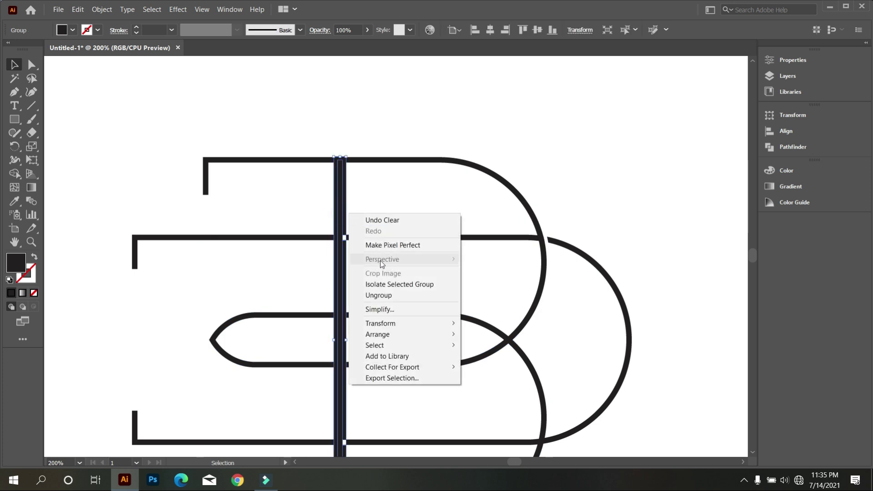
left_click(393, 296)
left_click(391, 240)
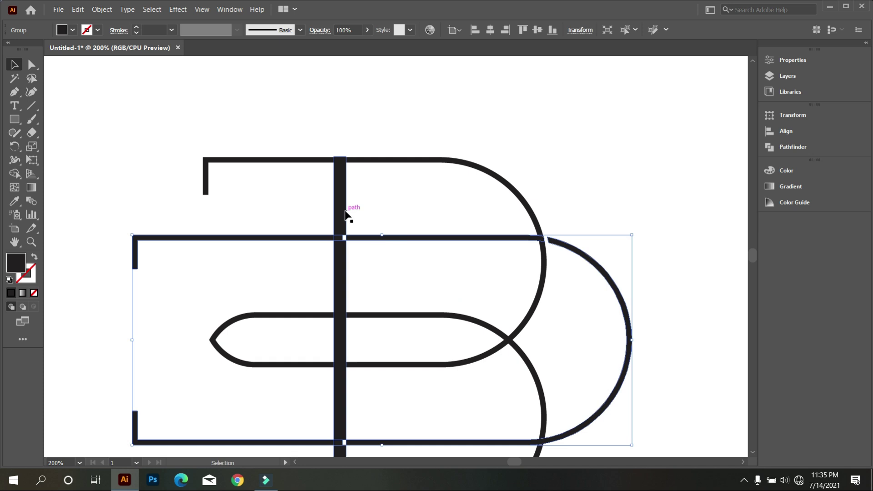
left_click(347, 211)
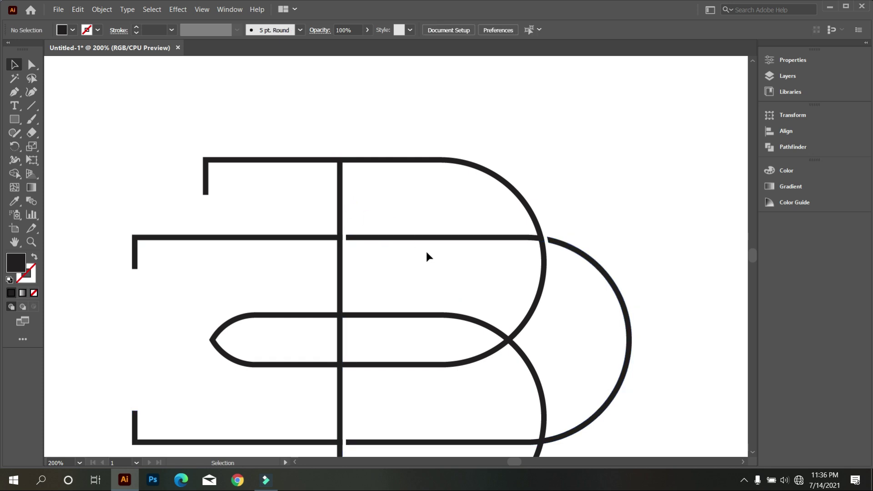
key("ctrl+minus")
key("ctrl+minus")
key("ctrl+minus")
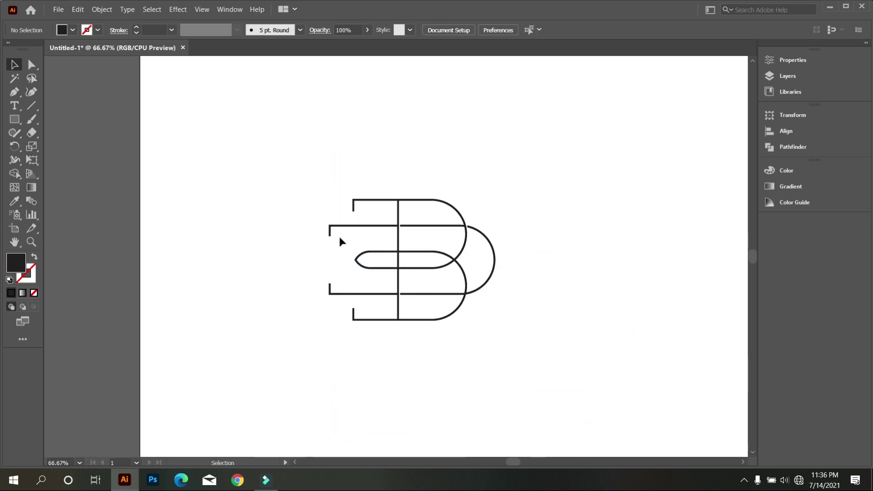
- Draw an outlined, unfilled circle centred on the monogram
left_click_drag(22, 116, 71, 147)
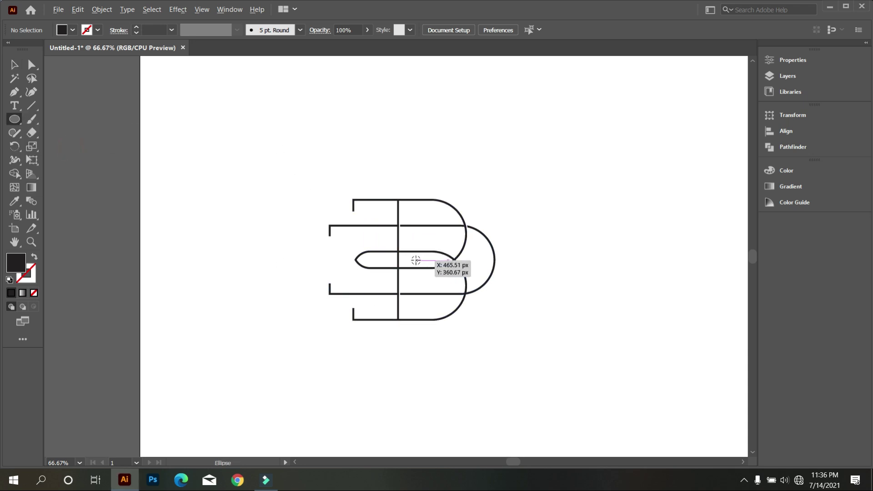
left_click_drag(398, 259, 524, 331)
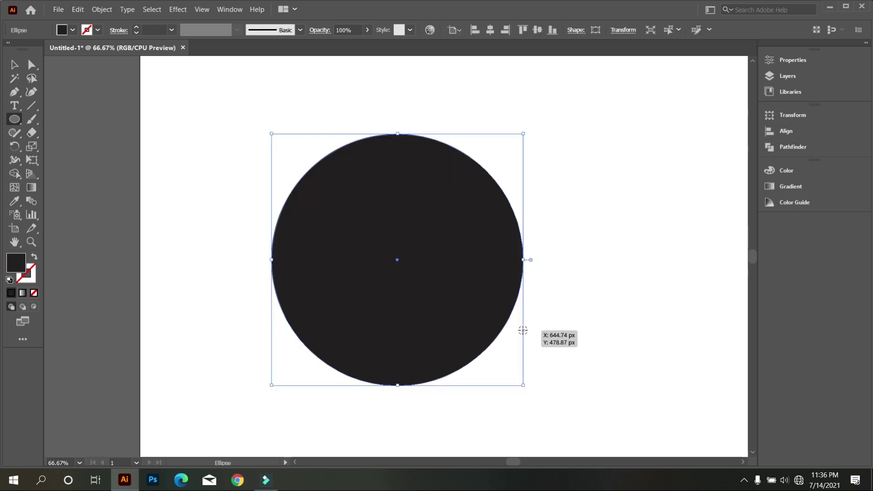
left_click(34, 256)
scroll(155, 31, "up", 1)
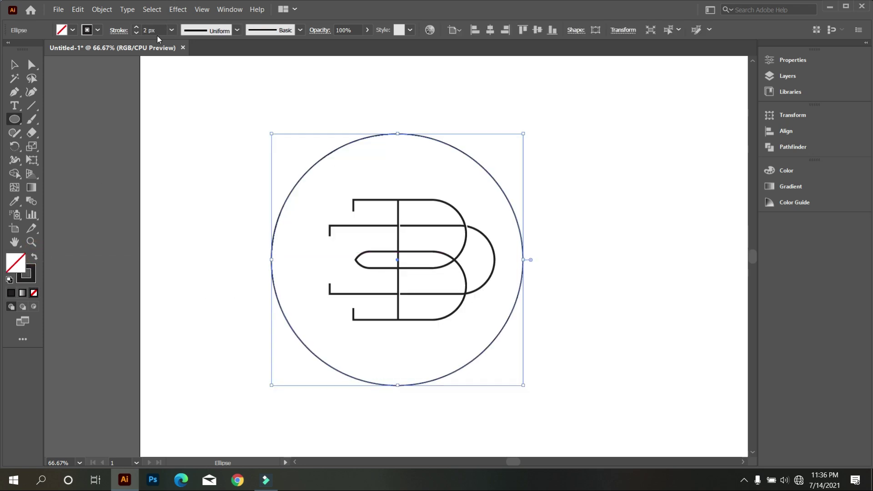
scroll(156, 32, "up", 1)
- Shrink the circle slightly and nudge it right to centre it on the B
left_click(15, 64)
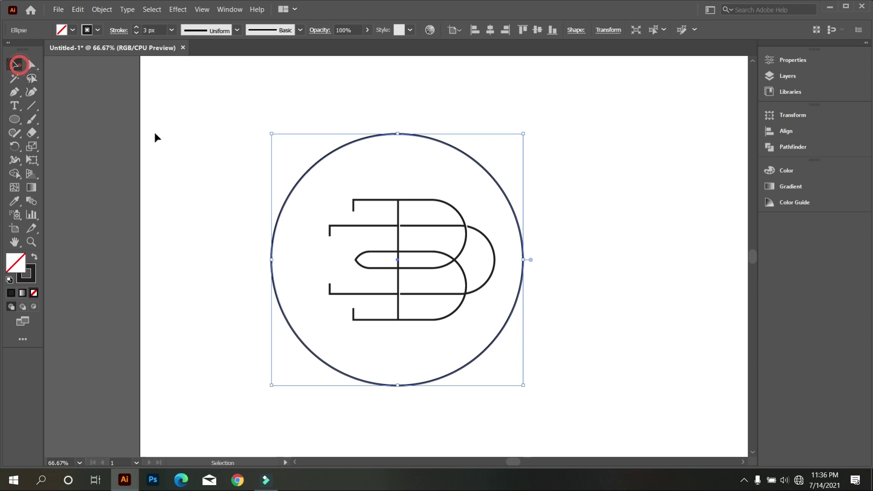
left_click(155, 134)
left_click_drag(318, 183, 320, 185)
left_click_drag(523, 261, 511, 260)
key("Right")
key("Right")
key("Right")
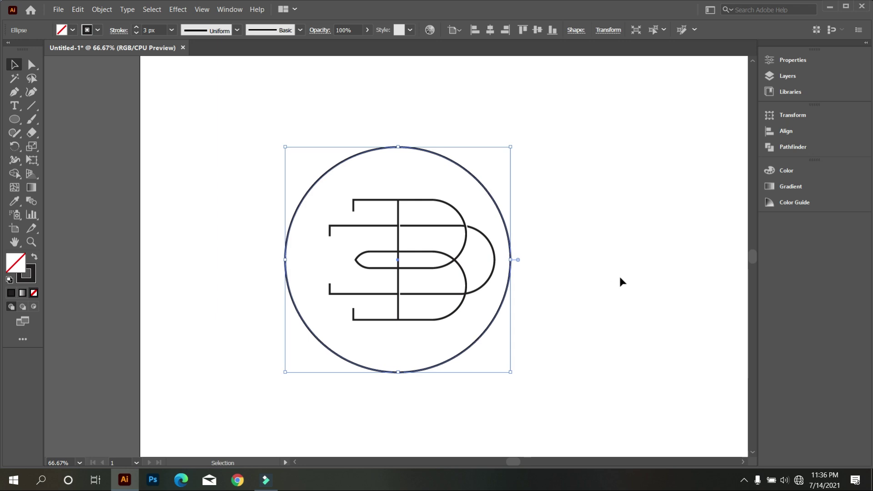
key("Right")
key("Right")
key("Right")
key("Right")
key("Right")
key("Right")
key("Right")
key("Right")
key("Right")
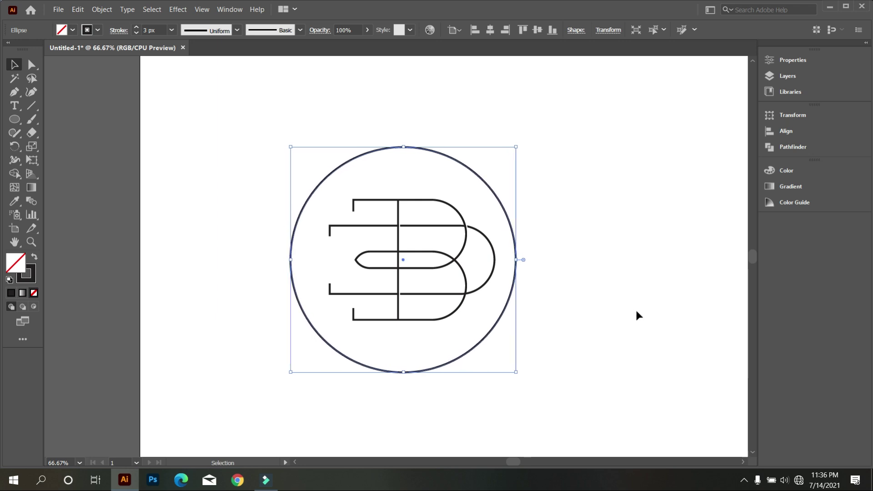
- Group the circle and the B together
left_click(635, 315)
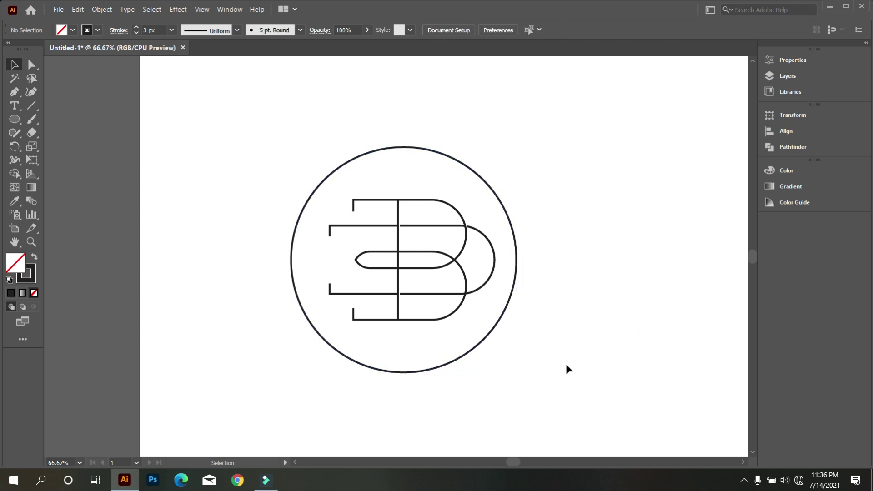
left_click_drag(239, 134, 637, 382)
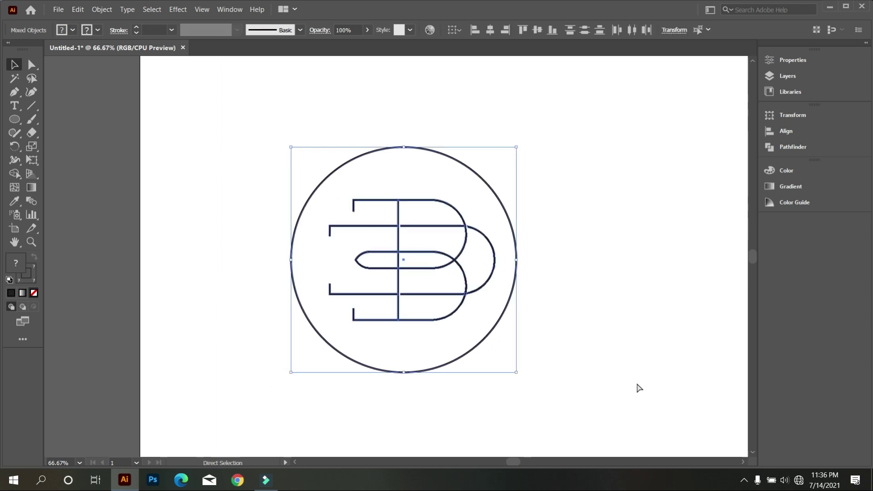
key("ctrl+g")
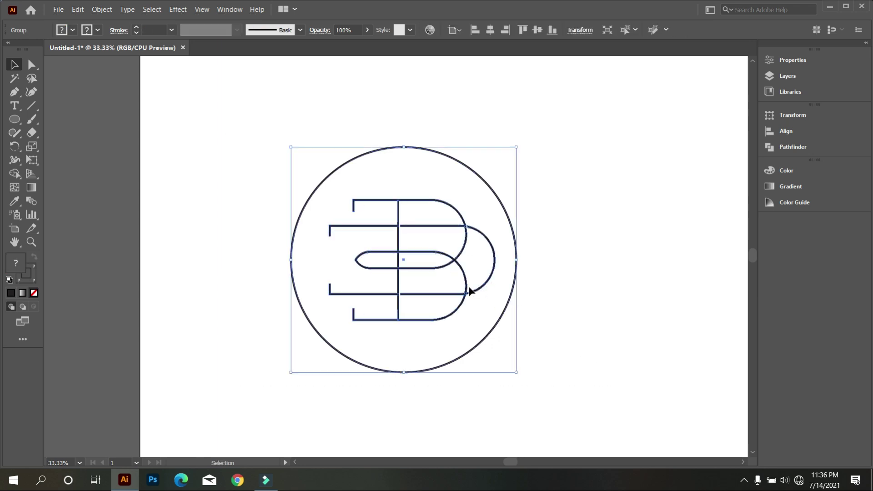
scroll(469, 290, "down", 2, "alt")
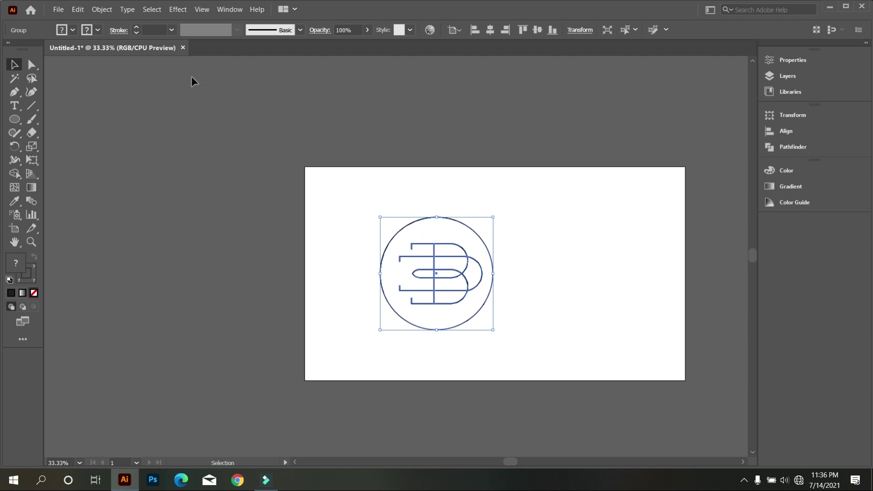
- Expand the grouped logo's fill and stroke into outlined paths
left_click(94, 9)
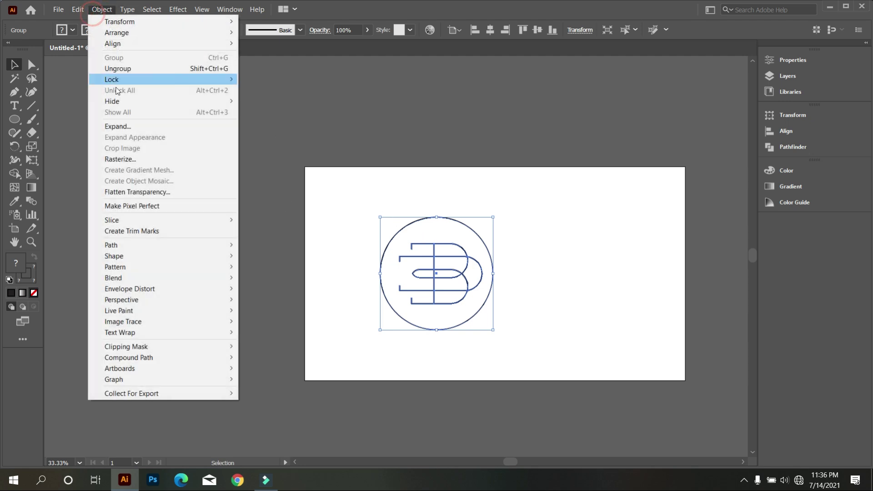
left_click(113, 126)
left_click(427, 304)
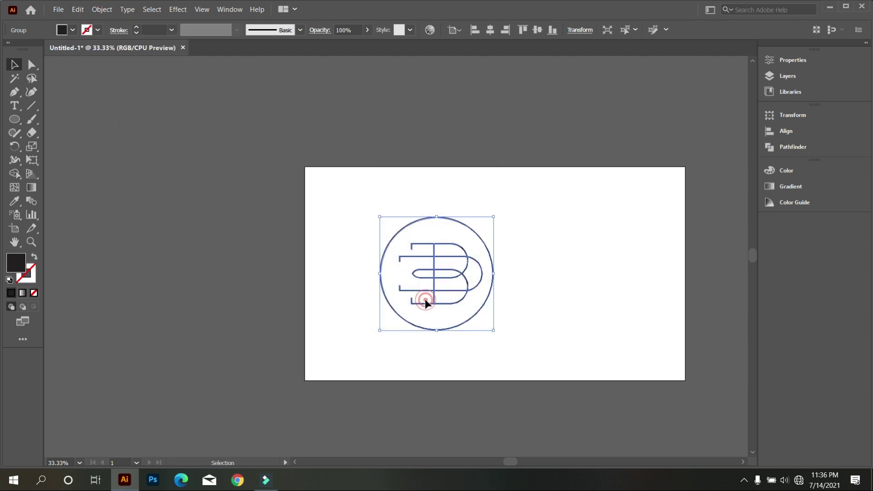
left_click(554, 345)
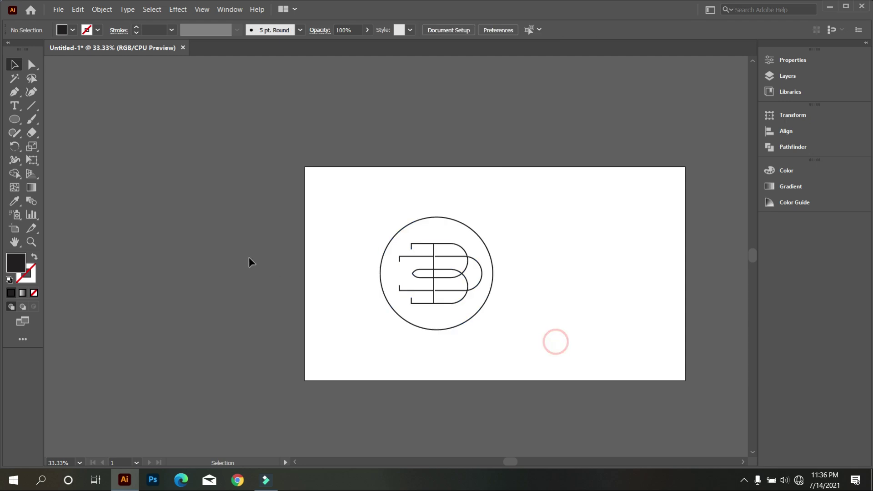
left_click(13, 121)
- Draw a rectangle covering the whole artboard and send it behind the logo
left_click(50, 123)
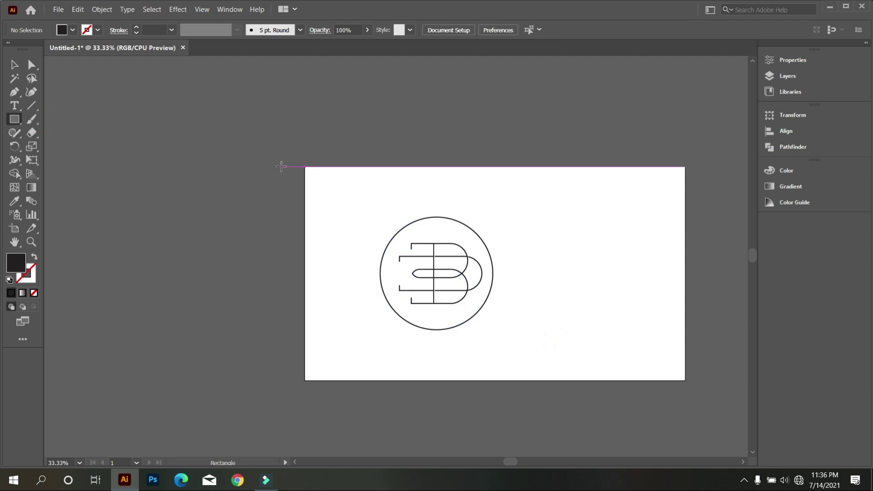
left_click_drag(305, 165, 684, 381)
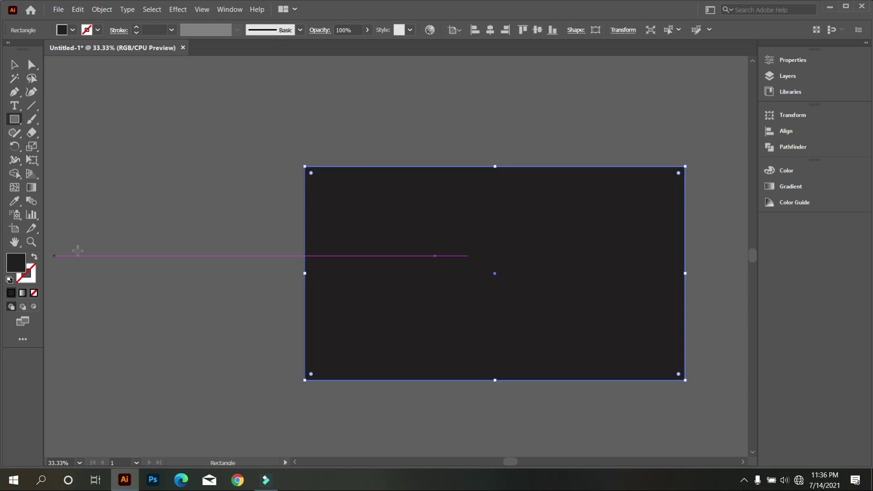
right_click(374, 250)
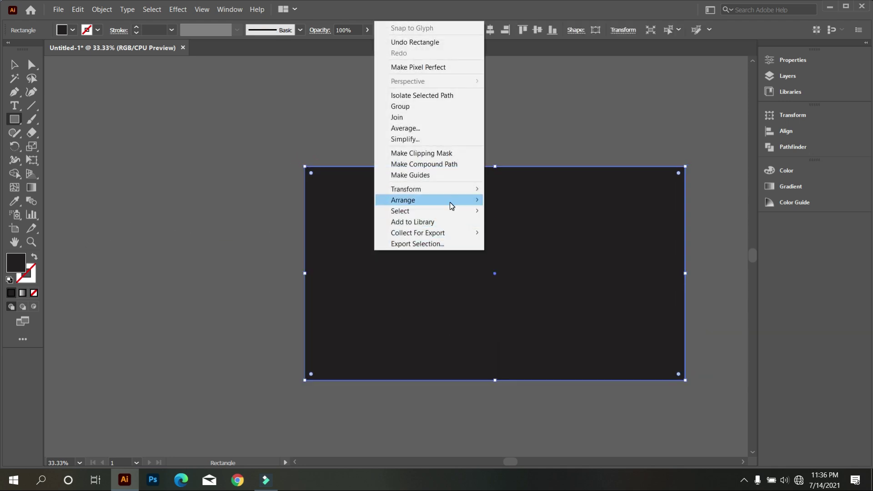
mouse_move(423, 200)
left_click(536, 235)
left_click(14, 64)
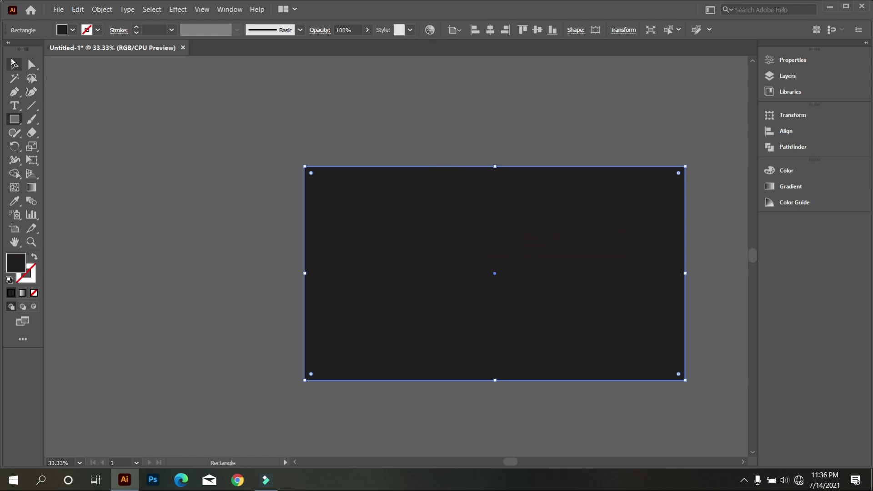
key("ctrl+plus")
key("ctrl+plus")
key("ctrl+plus")
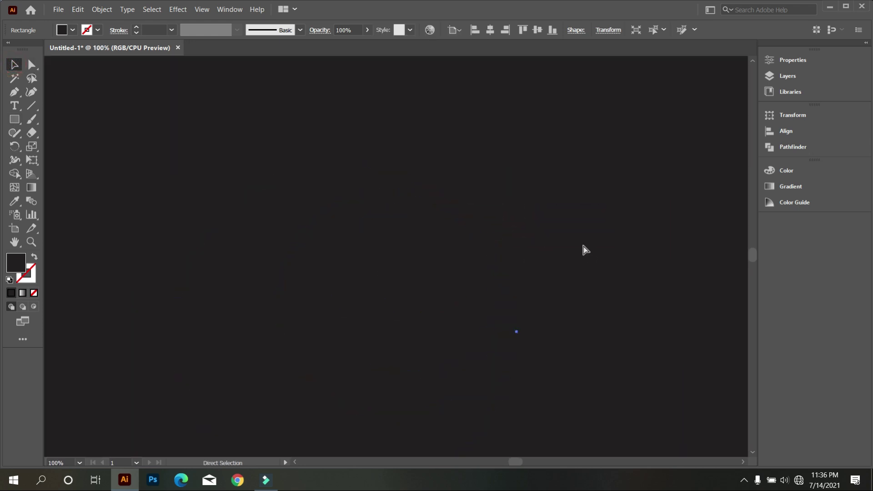
key("ctrl+shift+a")
- Give the logo a white fill
left_click(370, 195)
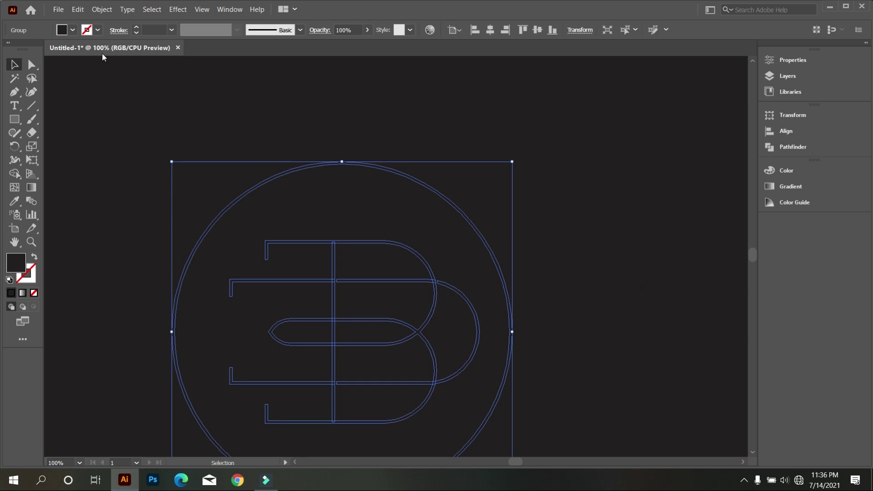
left_click(73, 30)
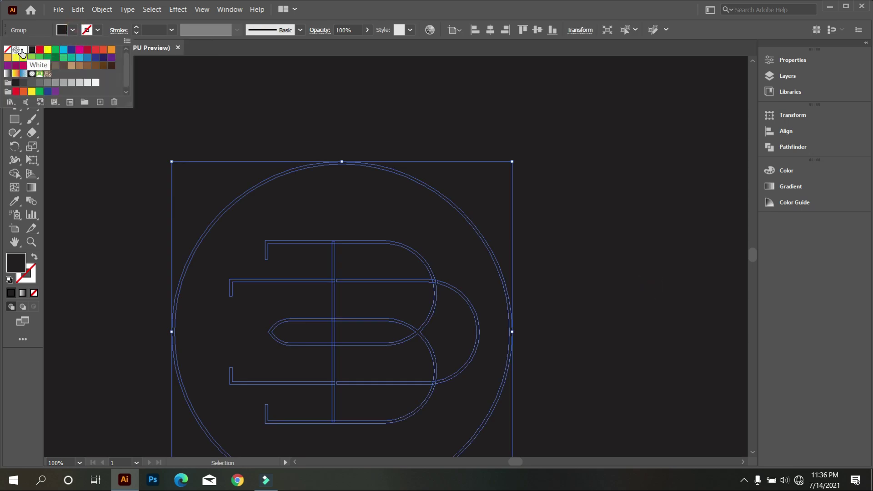
left_click(24, 54)
scroll(551, 270, "down", 1)
left_click(565, 279)
scroll(525, 339, "down", 2)
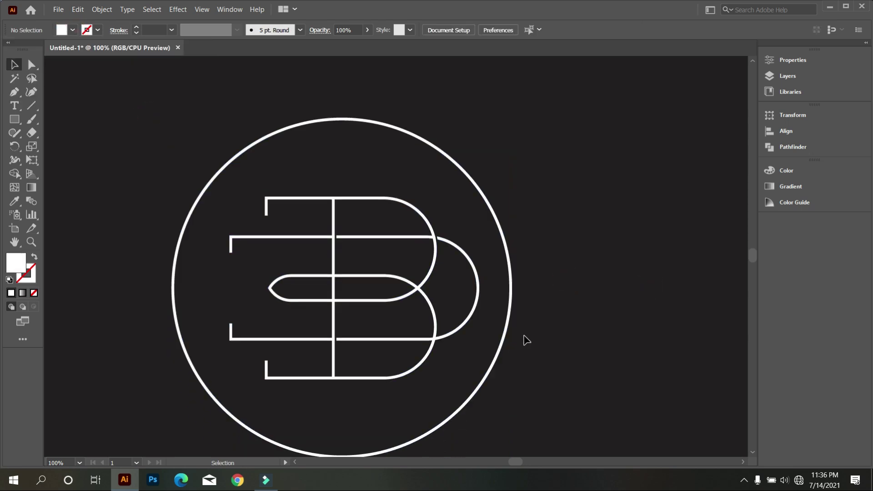
scroll(500, 343, "down", 1, "alt")
- Scale the logo down and centre it horizontally on the artboard
left_click(409, 282)
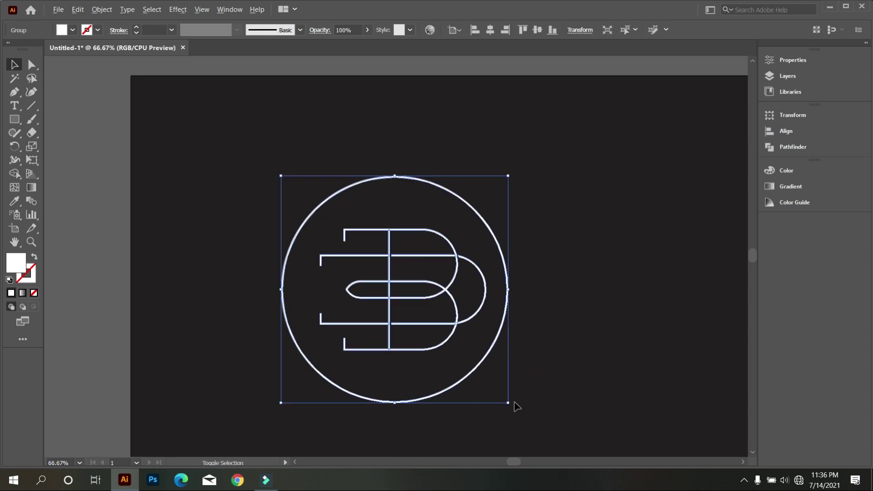
mouse_move(508, 404)
left_mouse_down()
mouse_move(450, 354)
mouse_move(503, 347)
left_mouse_up()
left_click(508, 357)
scroll(421, 352, "up", 2, "alt")
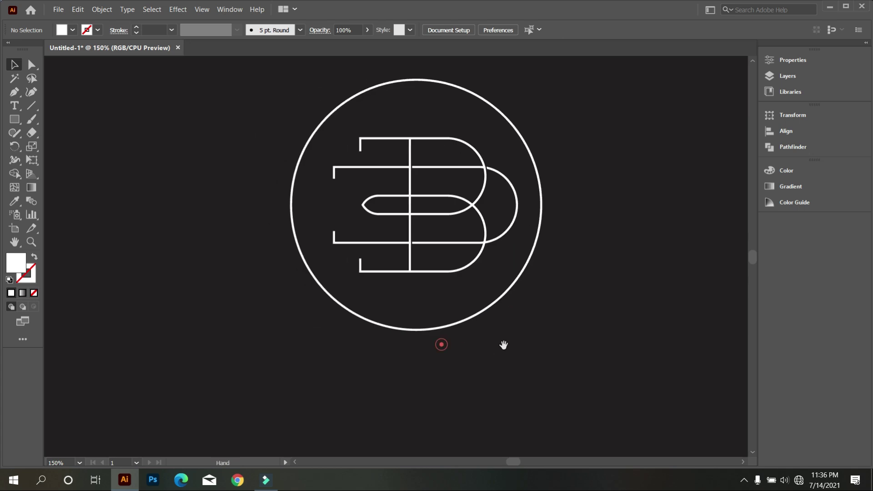
scroll(512, 314, "down", 3, "alt")
left_click(524, 329)
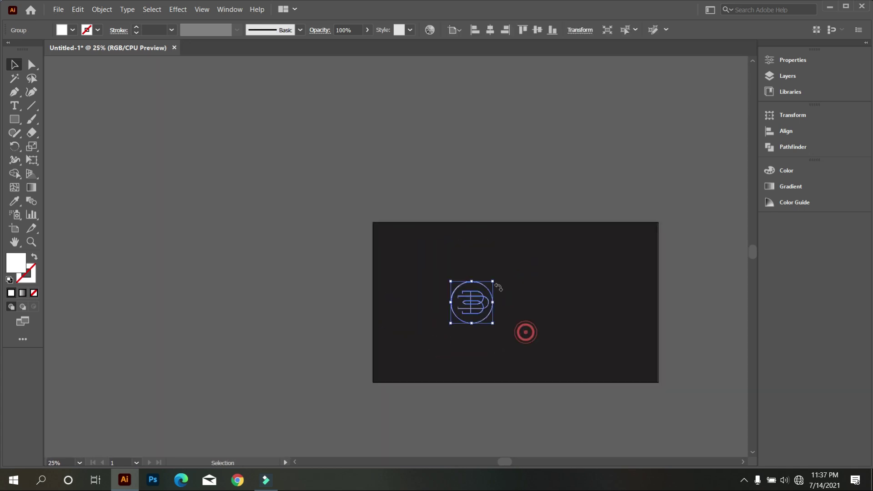
left_click(490, 30)
scroll(539, 310, "up", 3, "alt")
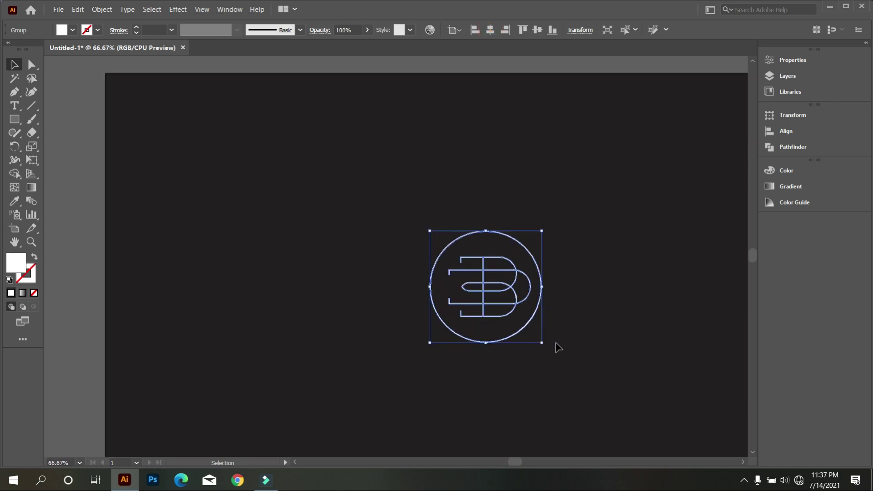
left_click(623, 348)
scroll(601, 341, "up", 1, "alt")
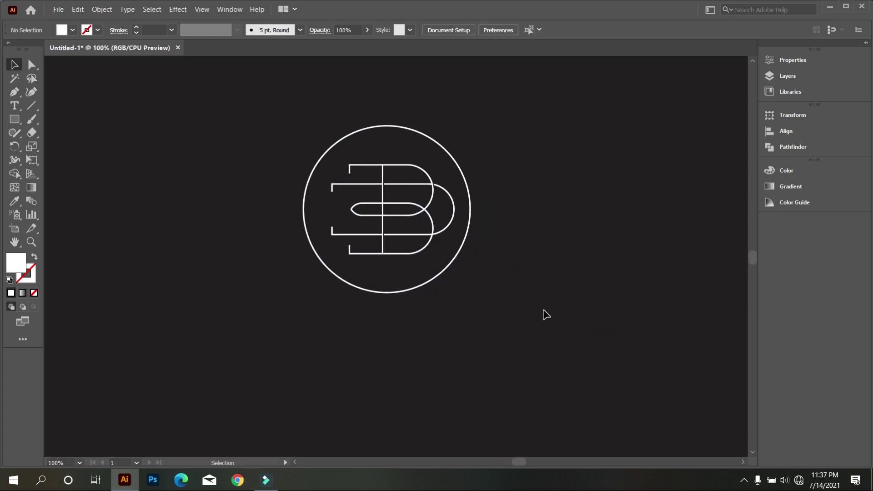
- Add a 'BASHFORD' text object and give it a white fill
left_click(14, 105)
left_click(108, 214)
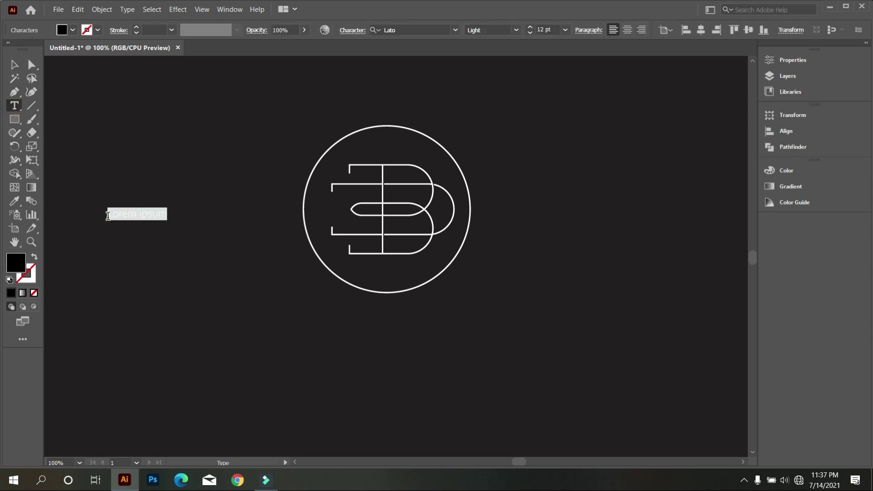
type("TAS")
key("Escape")
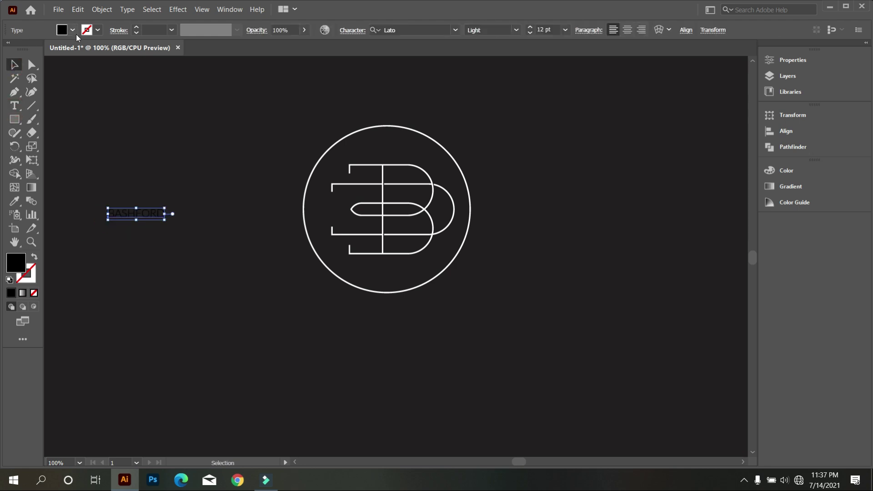
left_click(72, 29)
left_click(17, 49)
- Enlarge the BASHFORD text and place it below the circle monogram
left_click_drag(166, 221, 331, 237)
left_click_drag(273, 228, 440, 362)
left_click(405, 362)
scroll(405, 362, "down", 1, "alt")
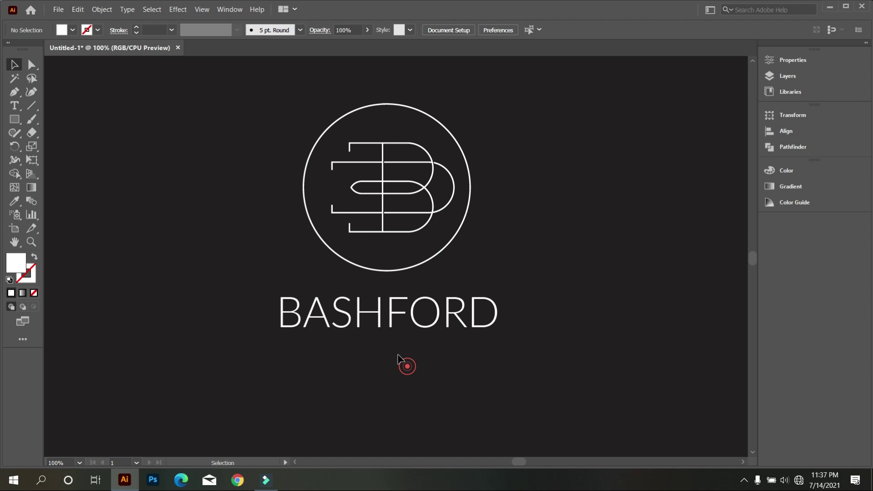
left_click(443, 325)
left_click(516, 30)
left_click(556, 177)
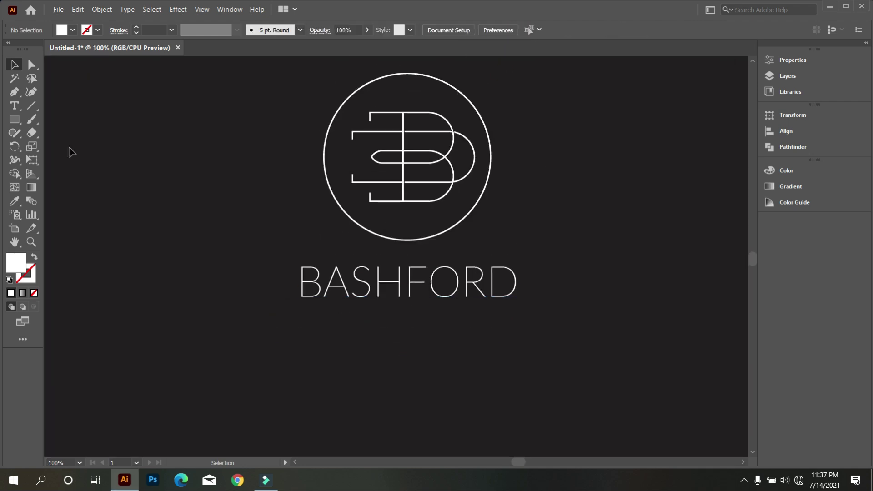